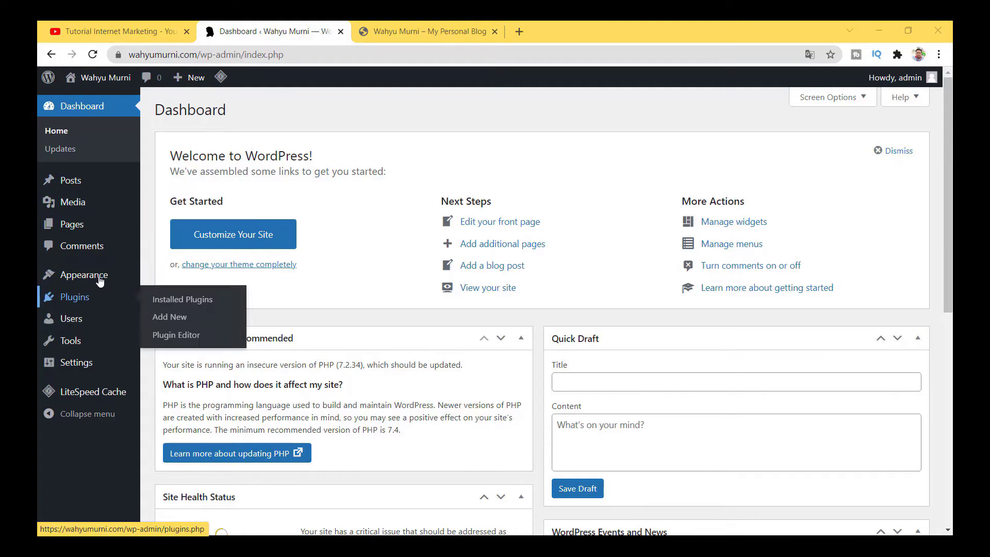
Open the installed themes page and bring up the customizer for the active HitMag theme
{"action": "mouse_move", "coordinate": [99, 281]}
{"action": "left_click", "coordinate": [168, 278]}
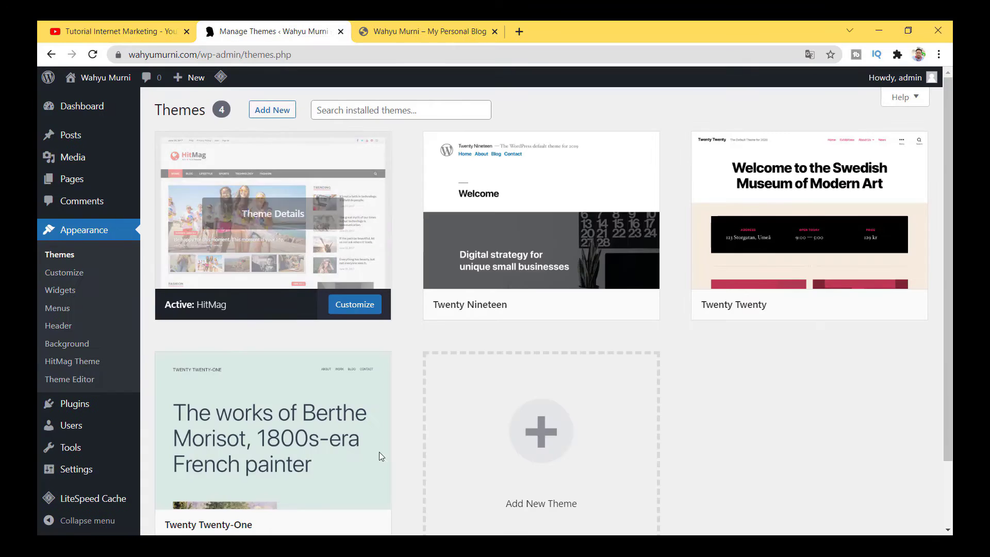
{"action": "left_click", "coordinate": [70, 273]}
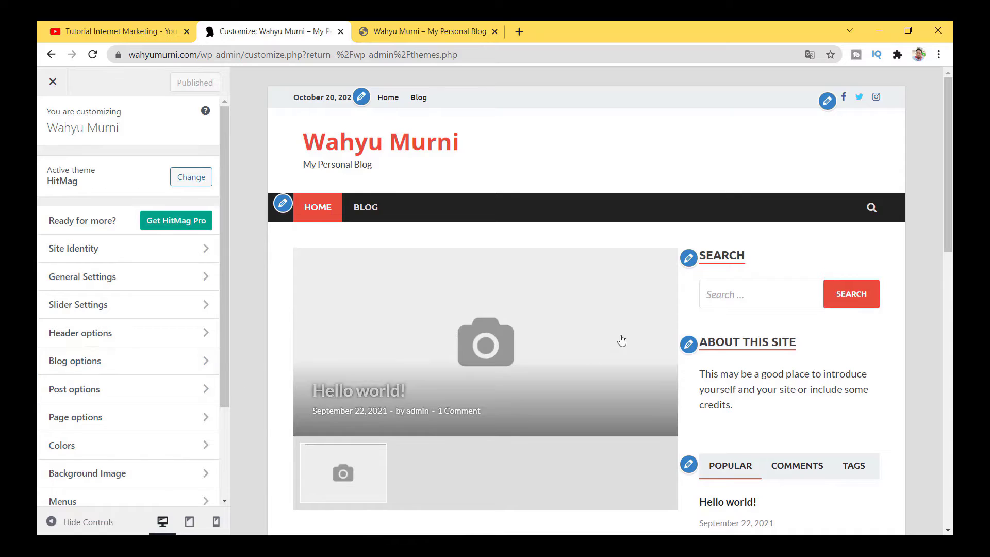
Examine the live site's homepage from the header and slider through the sidebar and category sections to the footer widgets
{"action": "left_click", "coordinate": [410, 36]}
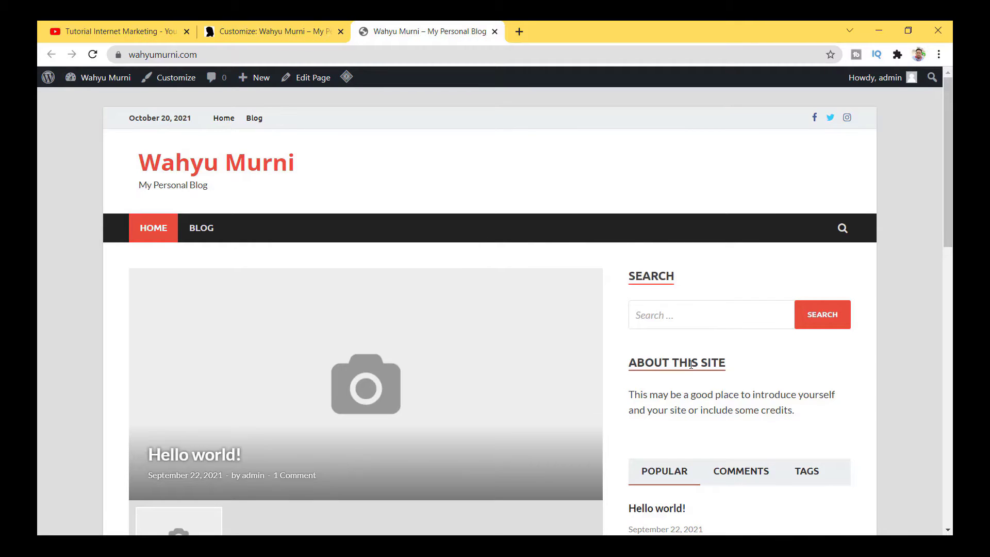
{"action": "scroll", "coordinate": [515, 411], "scroll_direction": "down", "scroll_amount": 3}
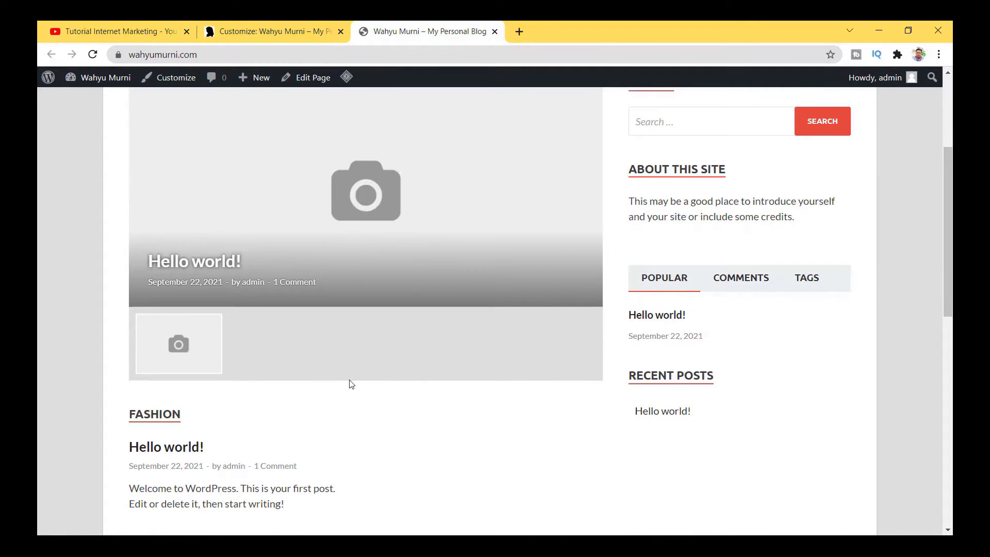
{"action": "scroll", "coordinate": [350, 384], "scroll_direction": "up", "scroll_amount": 3}
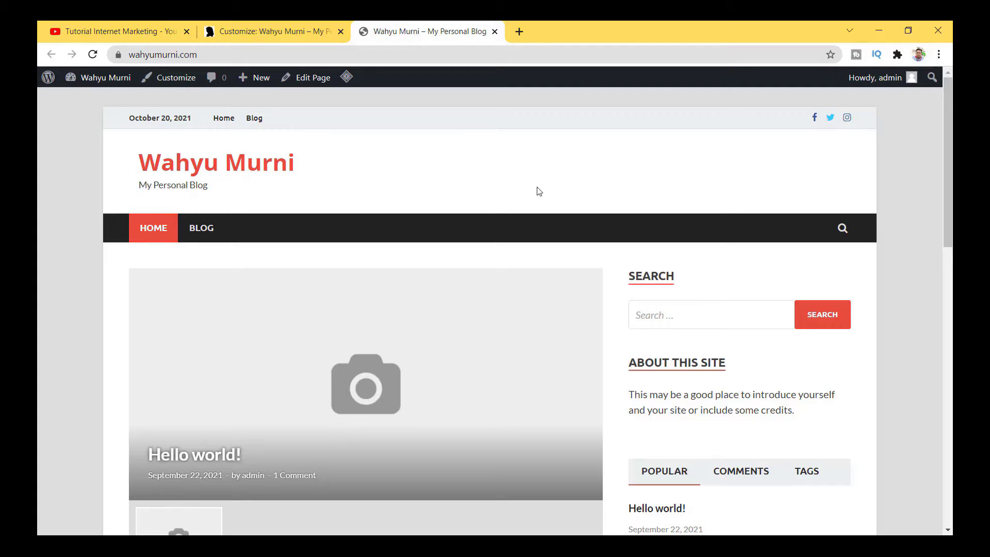
{"action": "scroll", "coordinate": [656, 407], "scroll_direction": "down", "scroll_amount": 1}
{"action": "scroll", "coordinate": [657, 408], "scroll_direction": "down", "scroll_amount": 5}
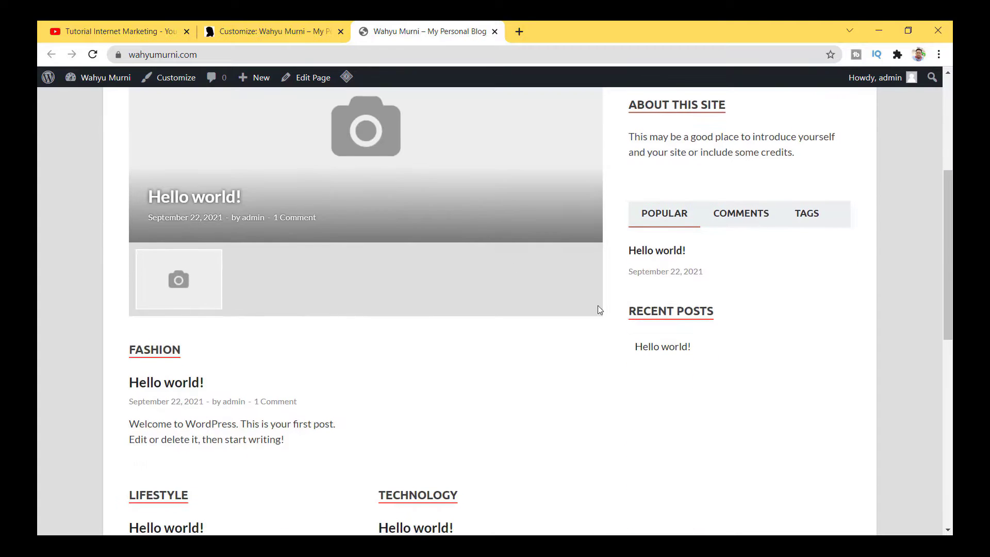
{"action": "scroll", "coordinate": [745, 344], "scroll_direction": "down", "scroll_amount": 1}
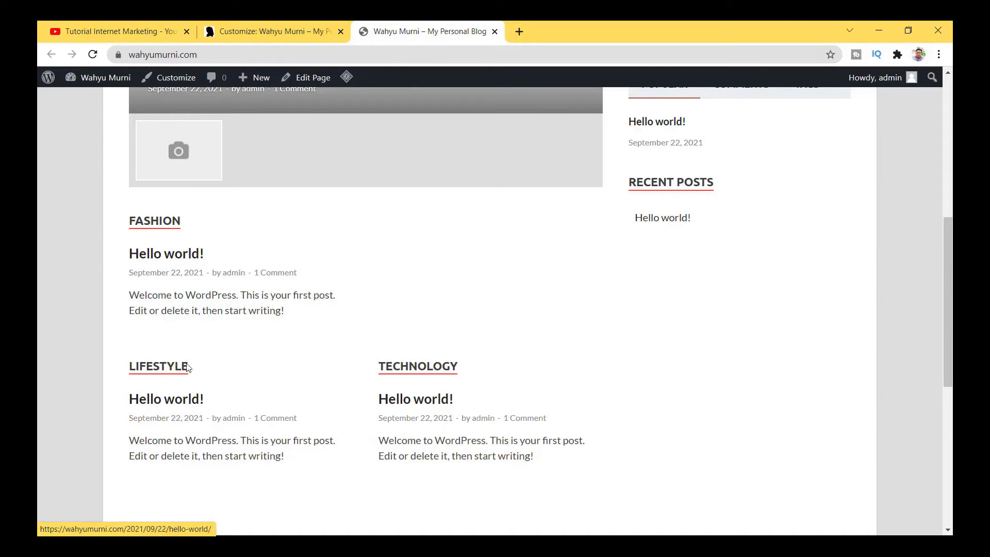
{"action": "scroll", "coordinate": [532, 418], "scroll_direction": "down", "scroll_amount": 5}
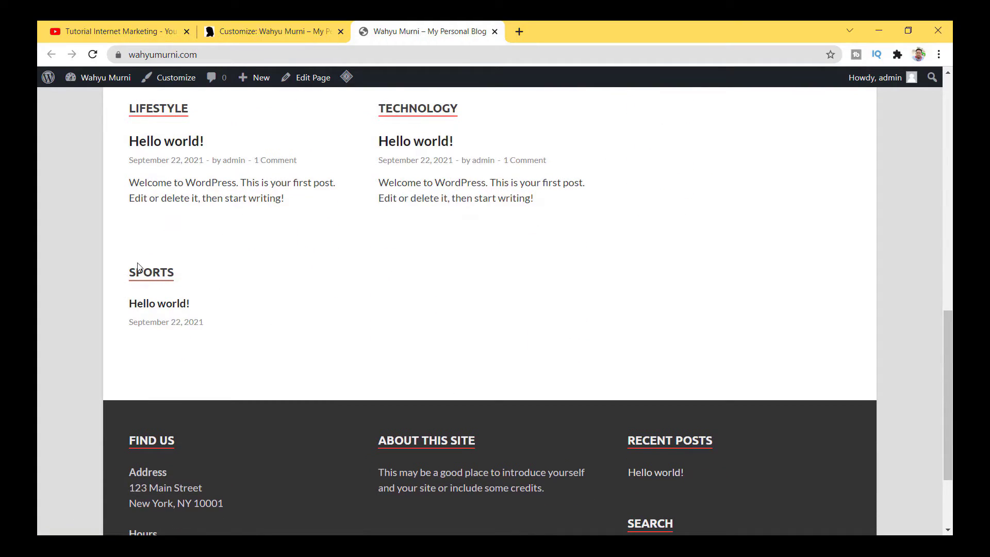
{"action": "scroll", "coordinate": [463, 269], "scroll_direction": "down", "scroll_amount": 3}
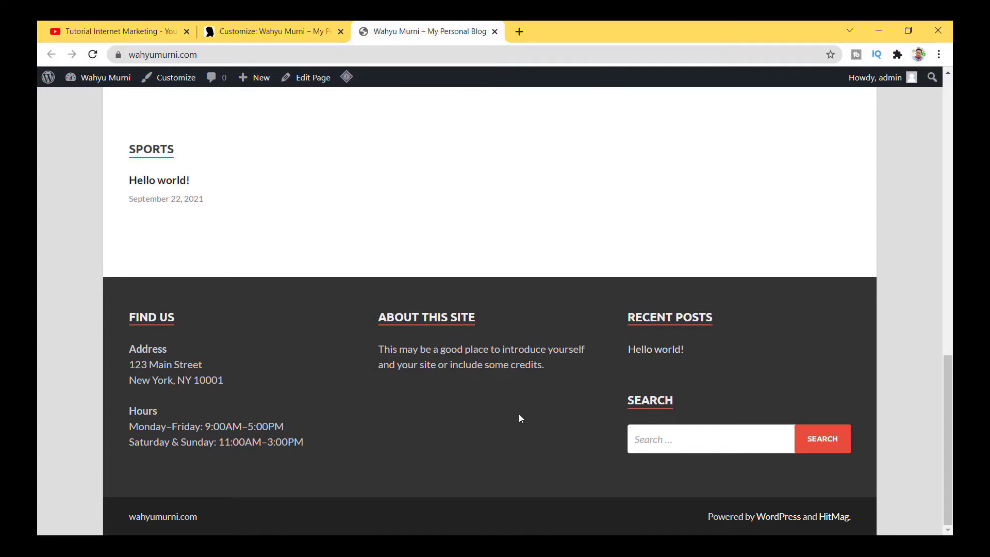
{"action": "scroll", "coordinate": [518, 414], "scroll_direction": "up", "scroll_amount": 15}
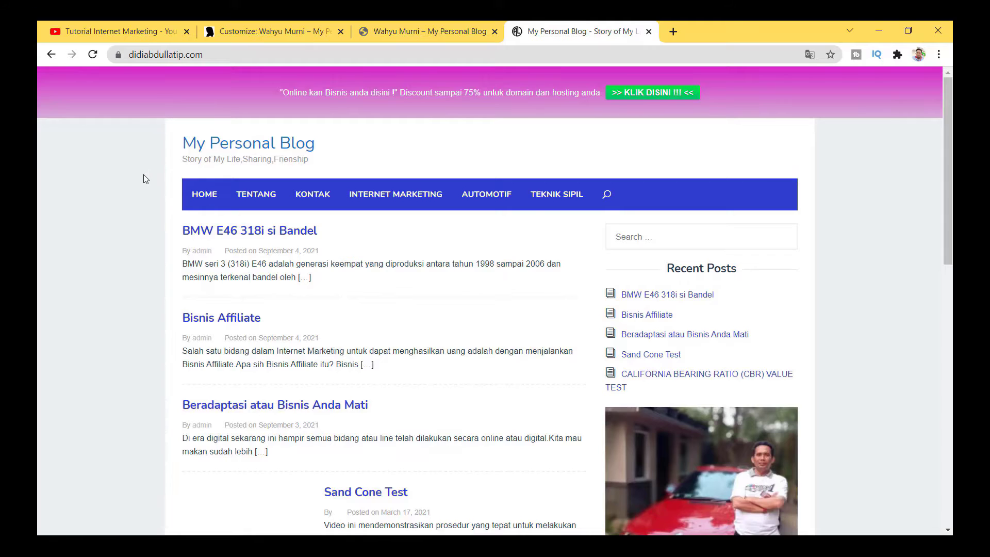
View the example personal blog's navigation menu and its Tentang and Kontak pages
{"action": "scroll", "coordinate": [208, 204], "scroll_direction": "down", "scroll_amount": 1}
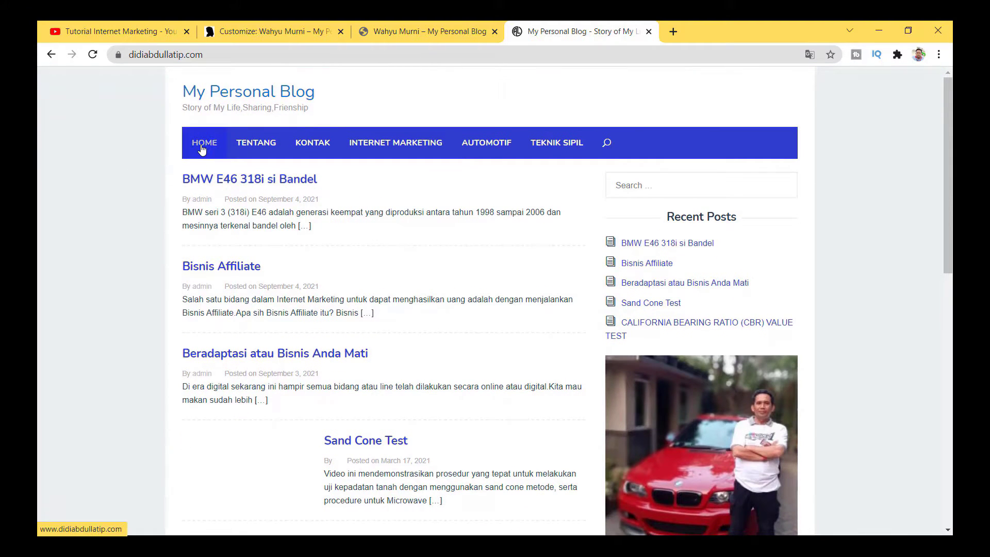
{"action": "left_click", "coordinate": [258, 148]}
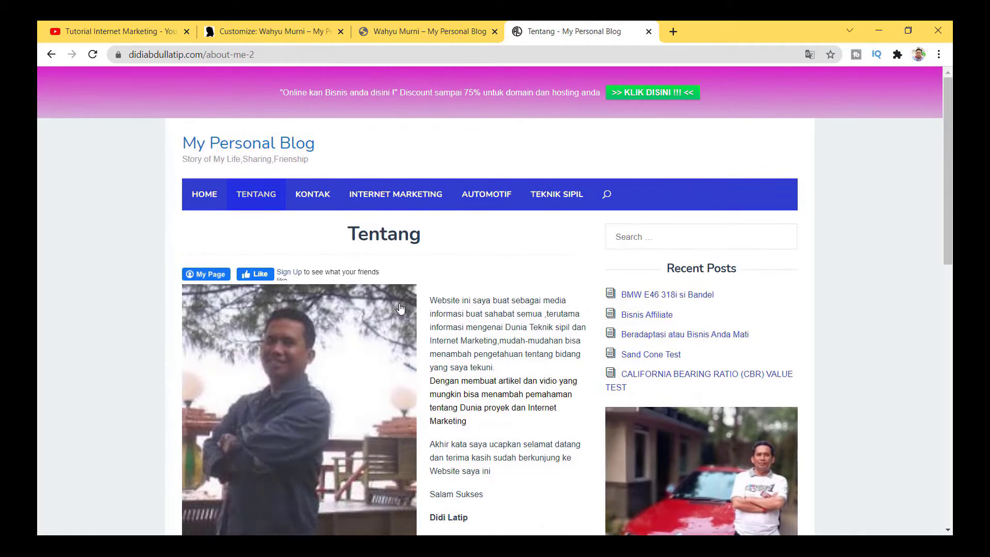
{"action": "left_click", "coordinate": [309, 200]}
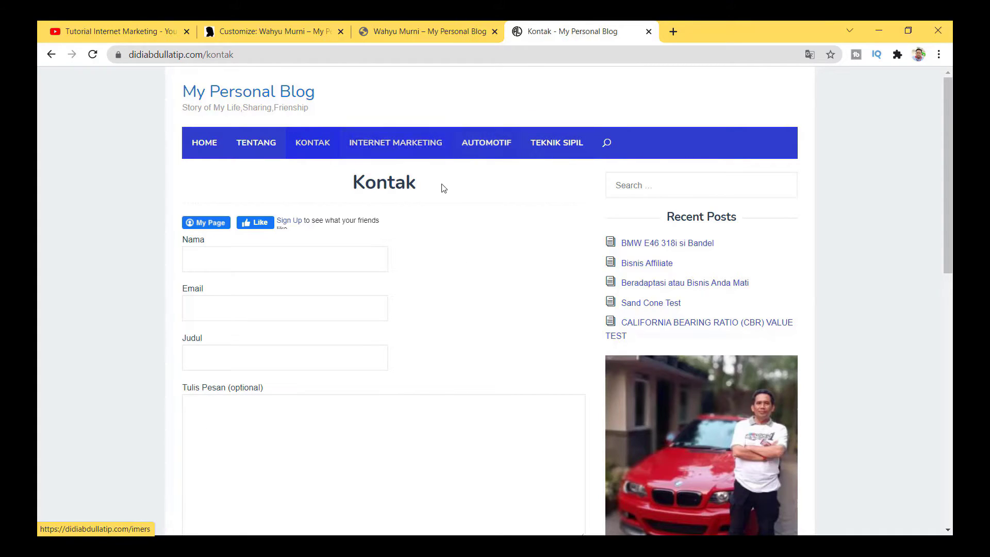
Revisit the live site's homepage, and leave the theme customizer for the installed themes page
{"action": "left_click", "coordinate": [400, 32]}
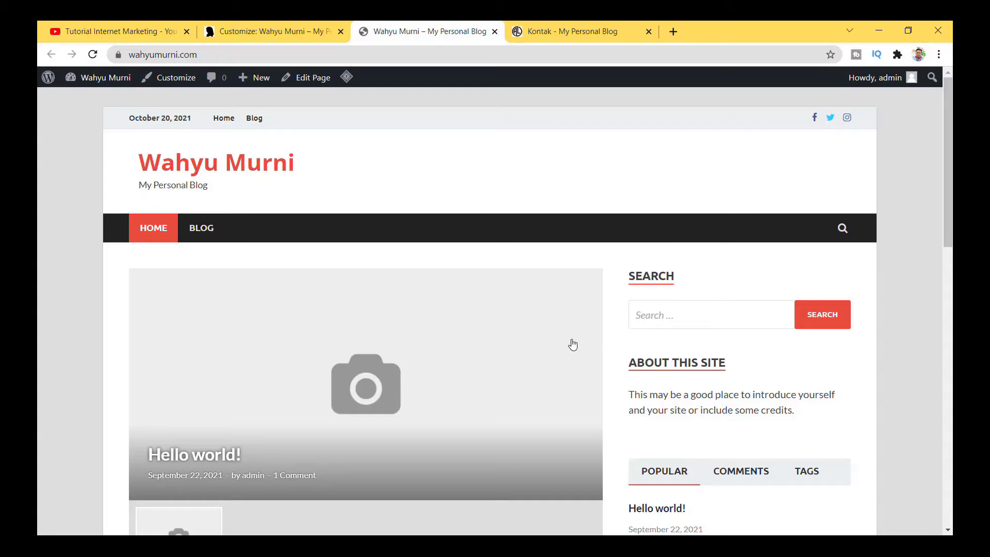
{"action": "left_click", "coordinate": [260, 31]}
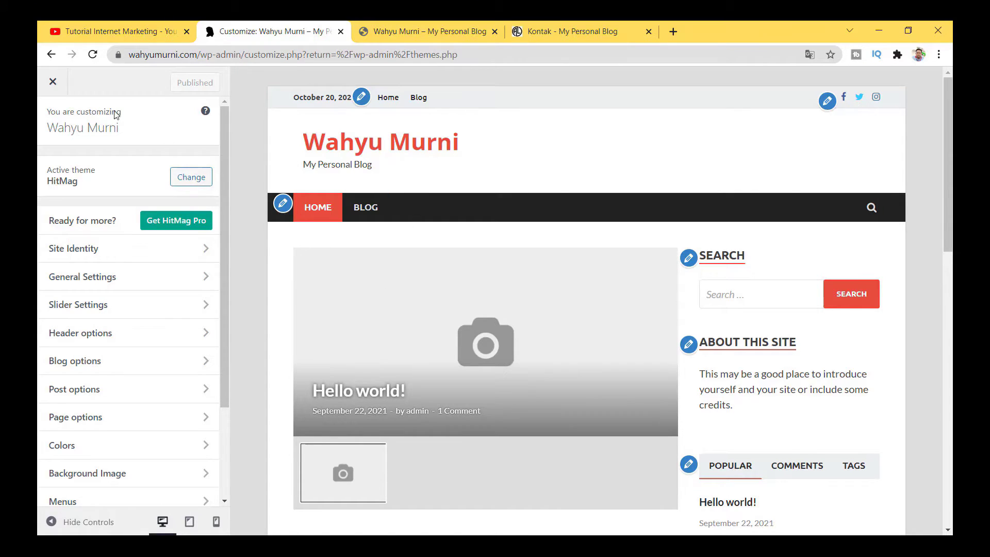
{"action": "left_click", "coordinate": [51, 55]}
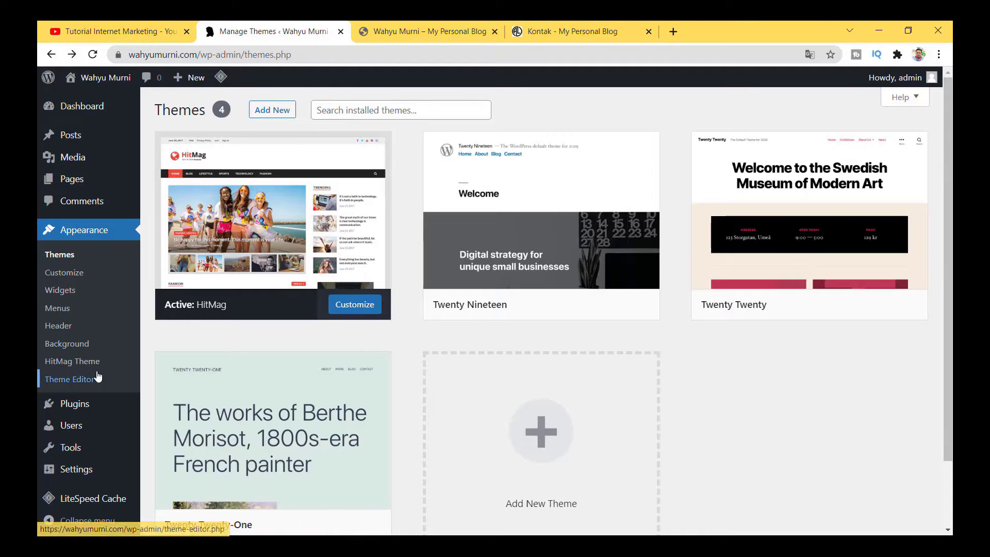
Go from the installed plugins list to adding new plugins and look through the featured plugins and popular tags
{"action": "left_click", "coordinate": [90, 405]}
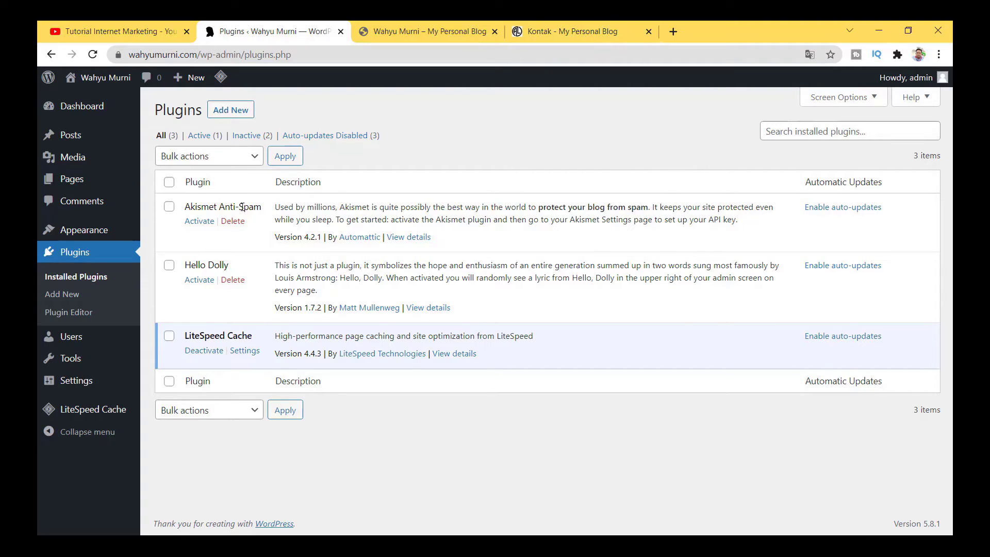
{"action": "left_click", "coordinate": [239, 111]}
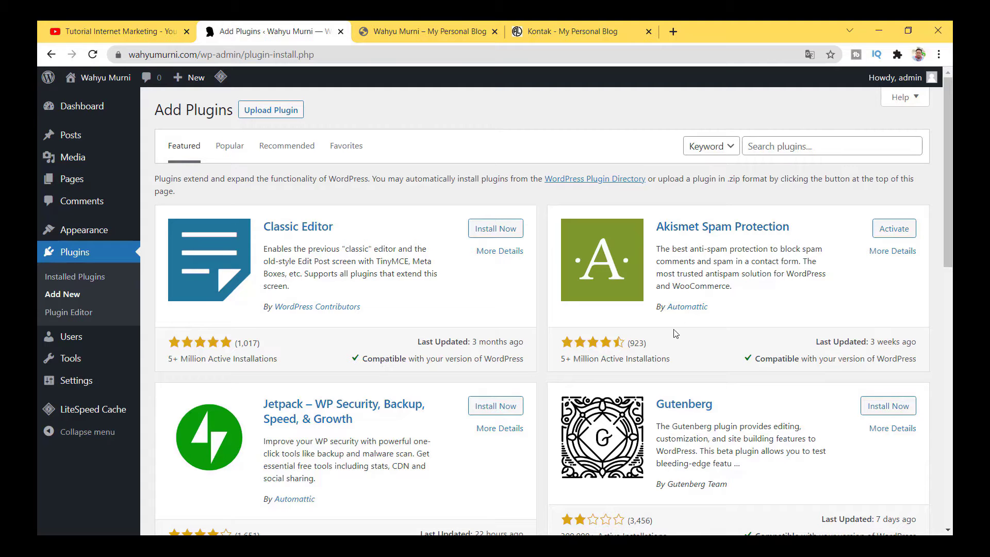
{"action": "scroll", "coordinate": [686, 405], "scroll_direction": "down", "scroll_amount": 3}
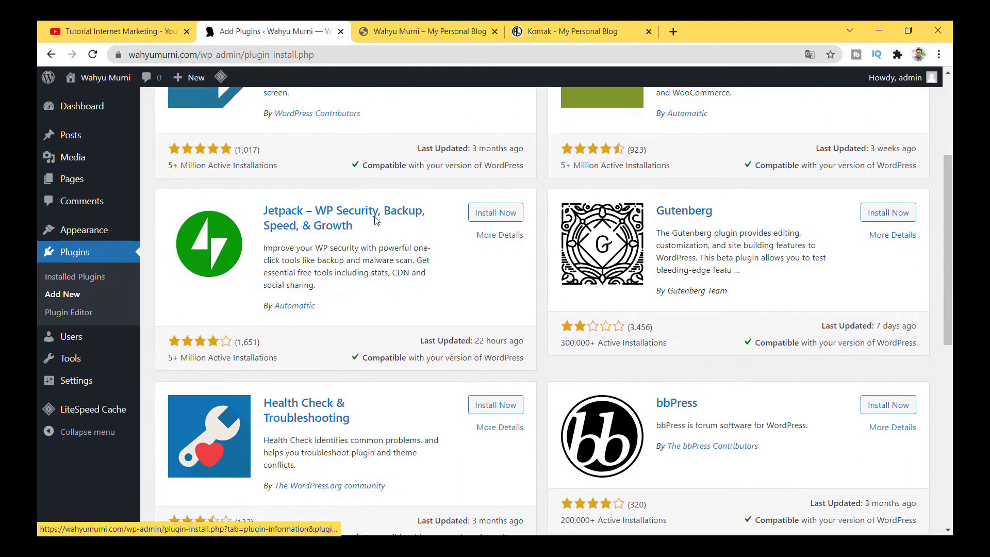
{"action": "scroll", "coordinate": [694, 376], "scroll_direction": "down", "scroll_amount": 4}
{"action": "scroll", "coordinate": [693, 376], "scroll_direction": "down", "scroll_amount": 3}
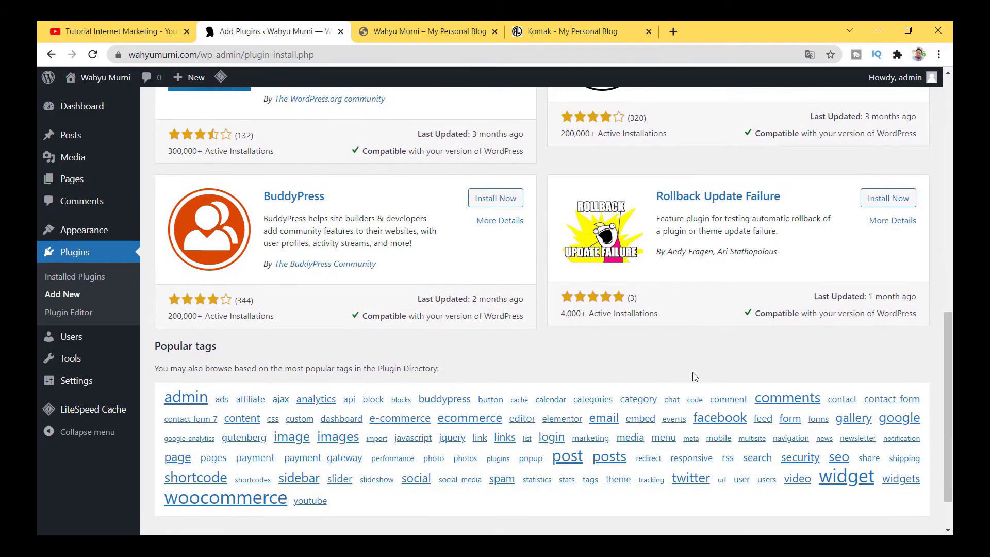
{"action": "scroll", "coordinate": [622, 378], "scroll_direction": "up", "scroll_amount": 10}
{"action": "scroll", "coordinate": [620, 378], "scroll_direction": "up", "scroll_amount": 1}
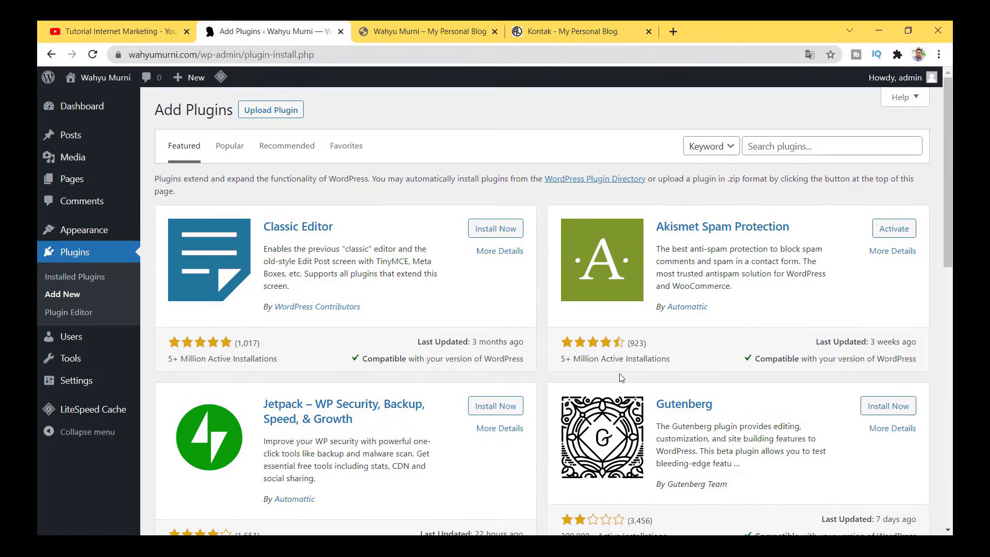
List the popular plugins and compare the Contact Form 7 entry with the form on the example blog's Kontak page
{"action": "left_click", "coordinate": [231, 150]}
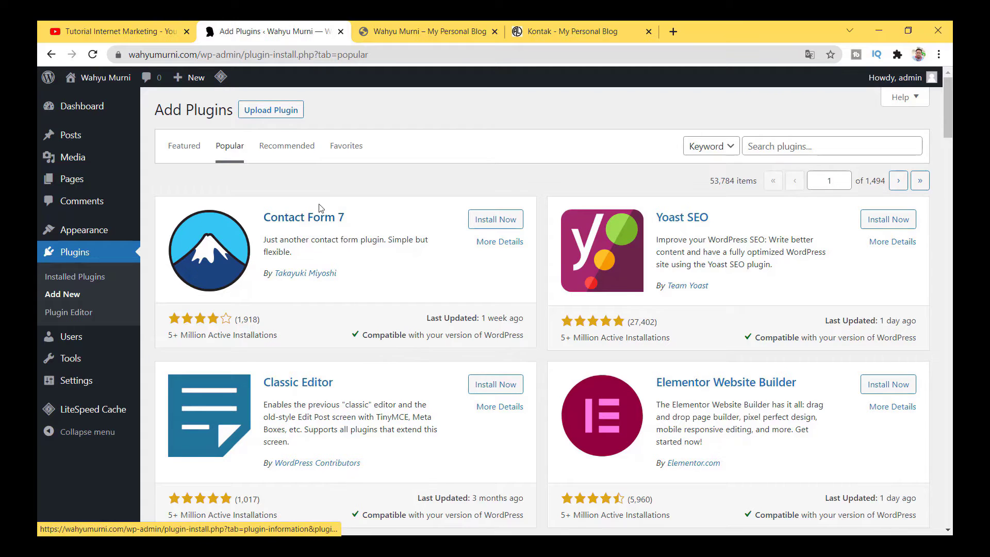
{"action": "left_click", "coordinate": [572, 34]}
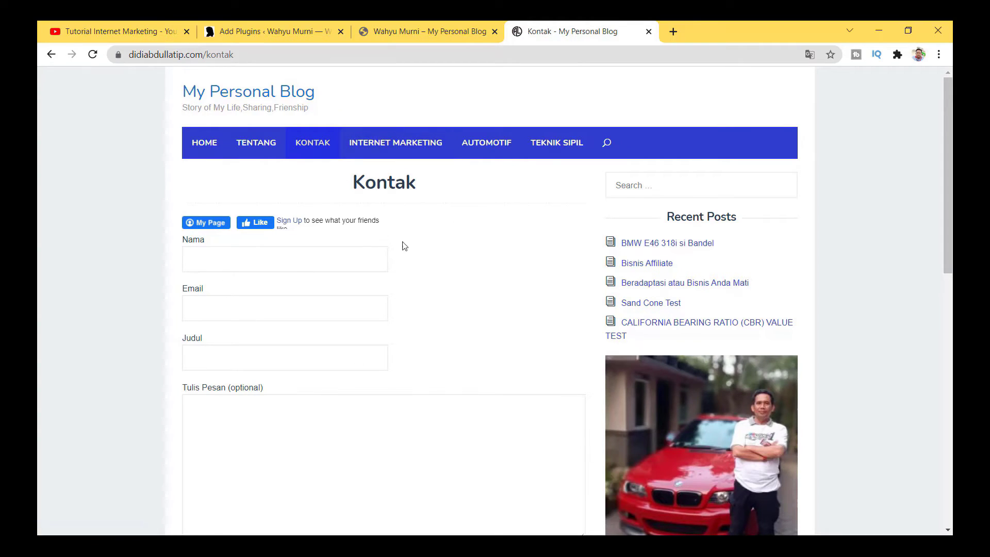
{"action": "left_click", "coordinate": [263, 35]}
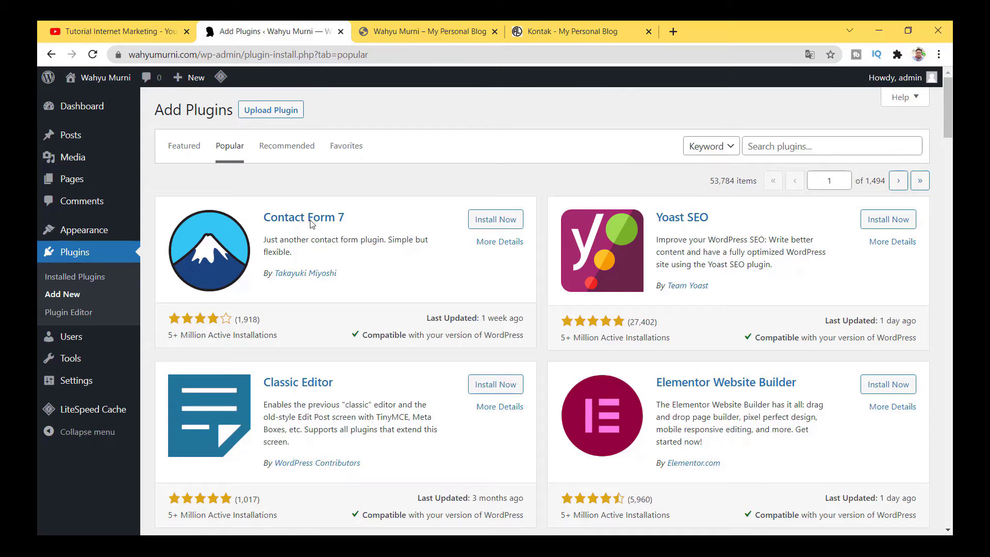
{"action": "left_click", "coordinate": [583, 34]}
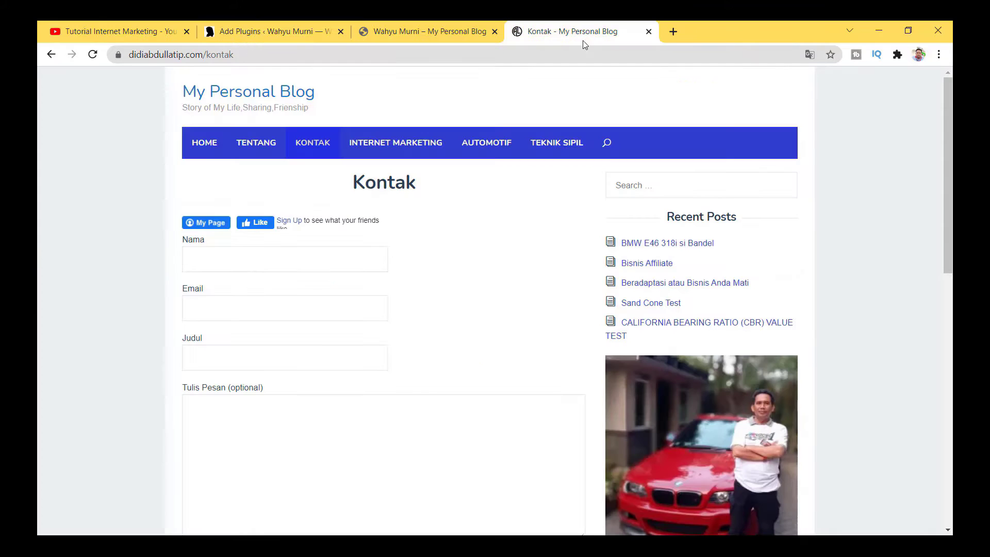
{"action": "left_click", "coordinate": [280, 32]}
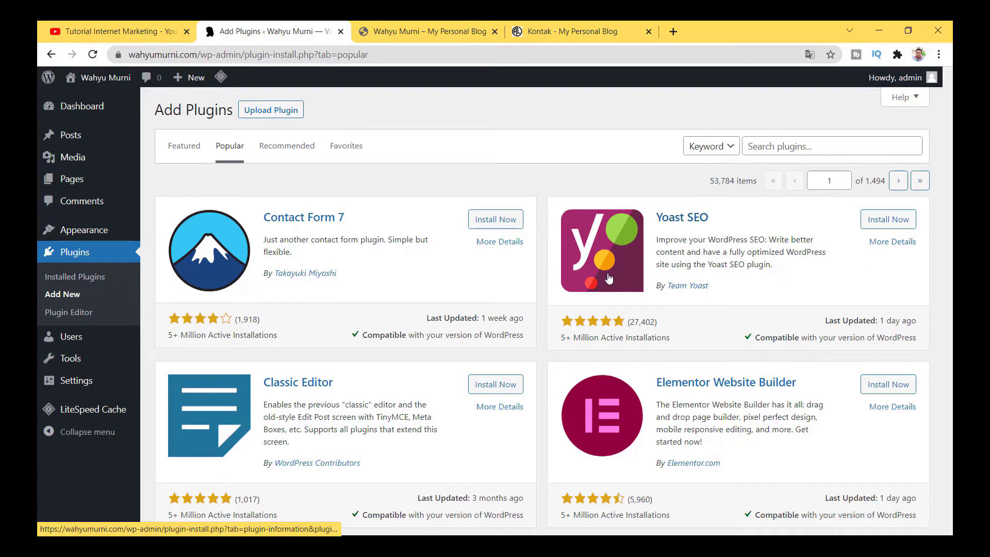
Look through the popular plugins for page-building, e-commerce, security, migration, backup, analytics and SEO tools
{"action": "scroll", "coordinate": [650, 293], "scroll_direction": "down", "scroll_amount": 3}
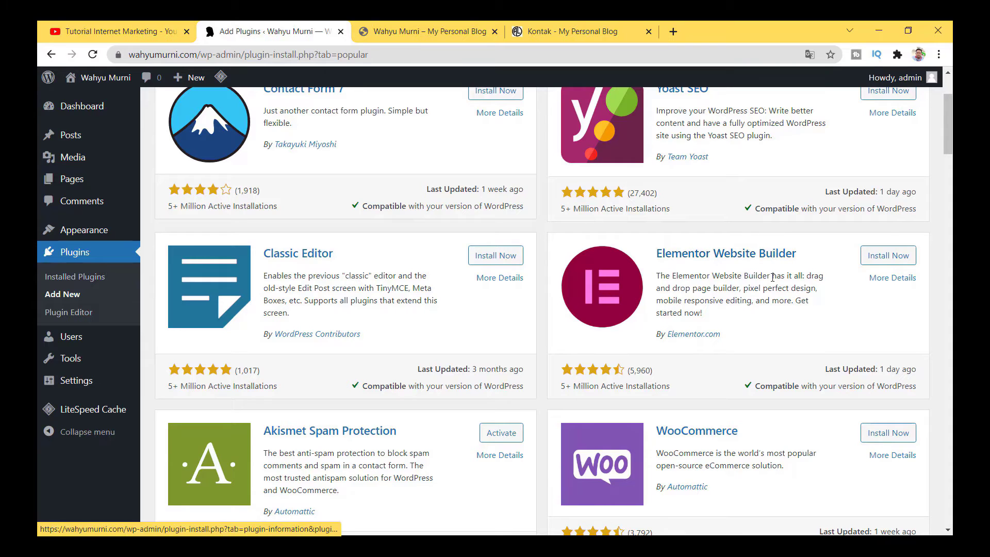
{"action": "scroll", "coordinate": [772, 278], "scroll_direction": "down", "scroll_amount": 3}
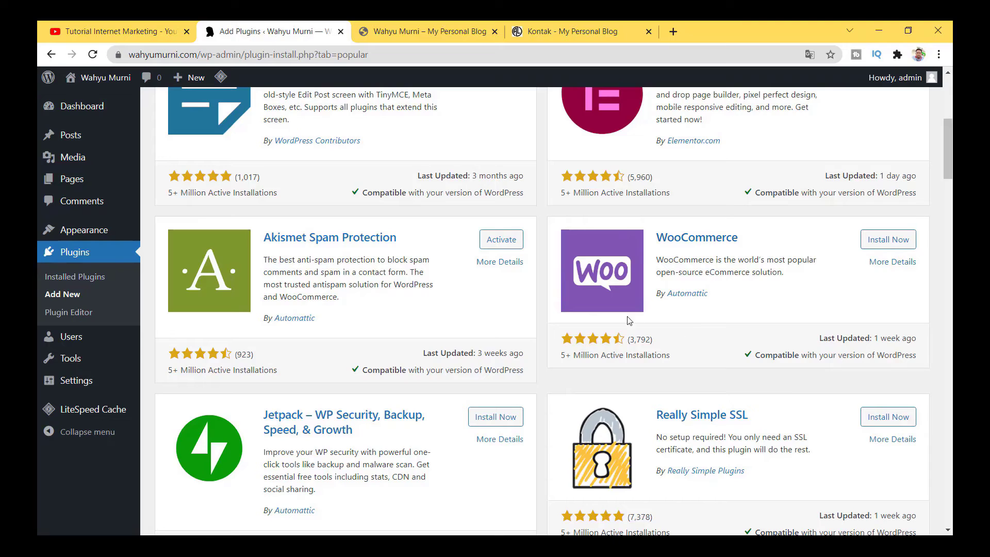
{"action": "scroll", "coordinate": [671, 322], "scroll_direction": "down", "scroll_amount": 1}
{"action": "scroll", "coordinate": [672, 322], "scroll_direction": "down", "scroll_amount": 6}
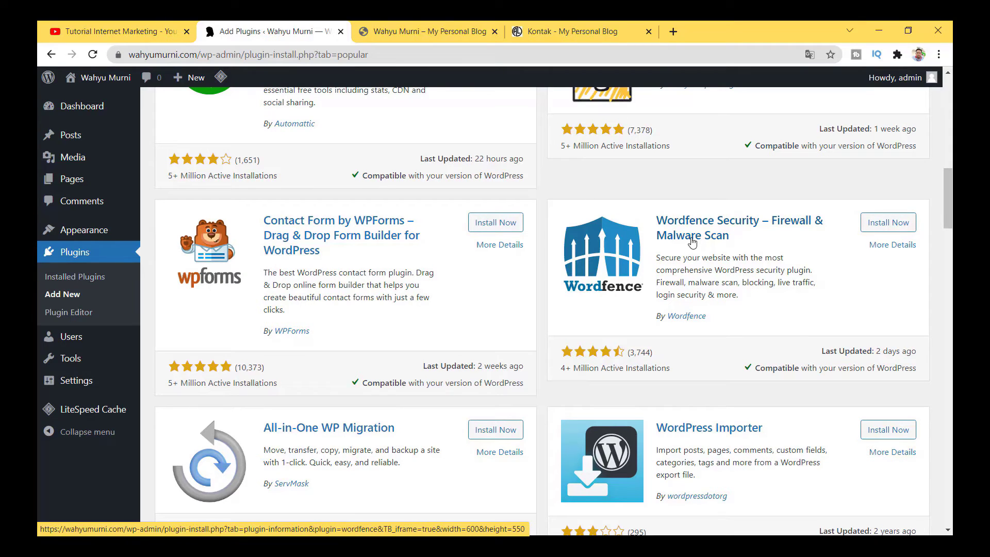
{"action": "scroll", "coordinate": [694, 322], "scroll_direction": "up", "scroll_amount": 2}
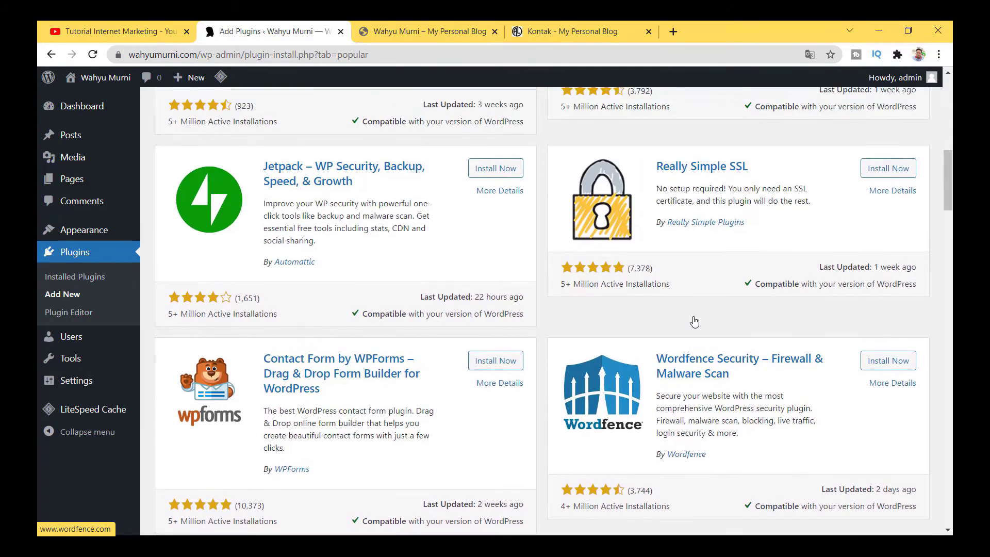
{"action": "scroll", "coordinate": [695, 321], "scroll_direction": "down", "scroll_amount": 2}
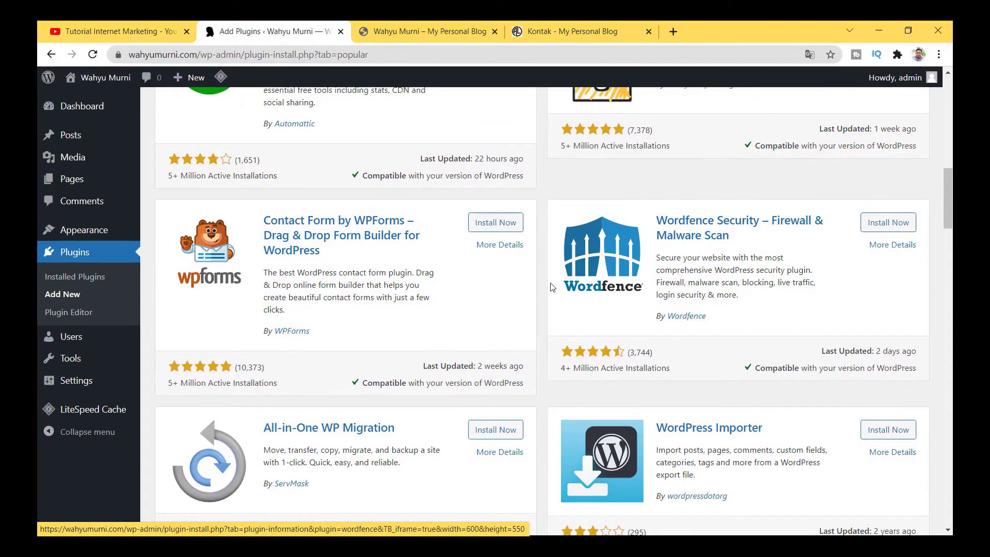
{"action": "scroll", "coordinate": [549, 283], "scroll_direction": "up", "scroll_amount": 6}
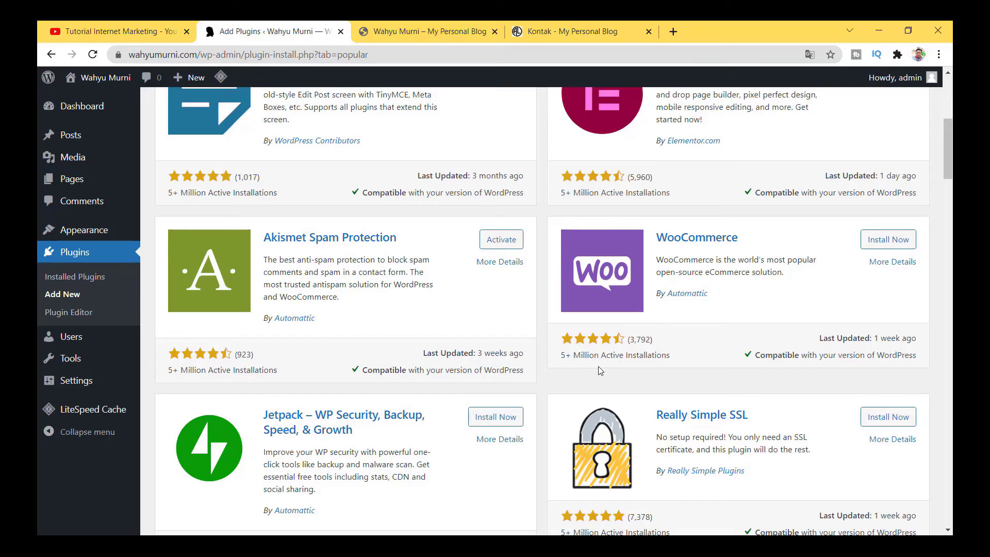
{"action": "scroll", "coordinate": [598, 370], "scroll_direction": "down", "scroll_amount": 4}
{"action": "scroll", "coordinate": [600, 371], "scroll_direction": "down", "scroll_amount": 2}
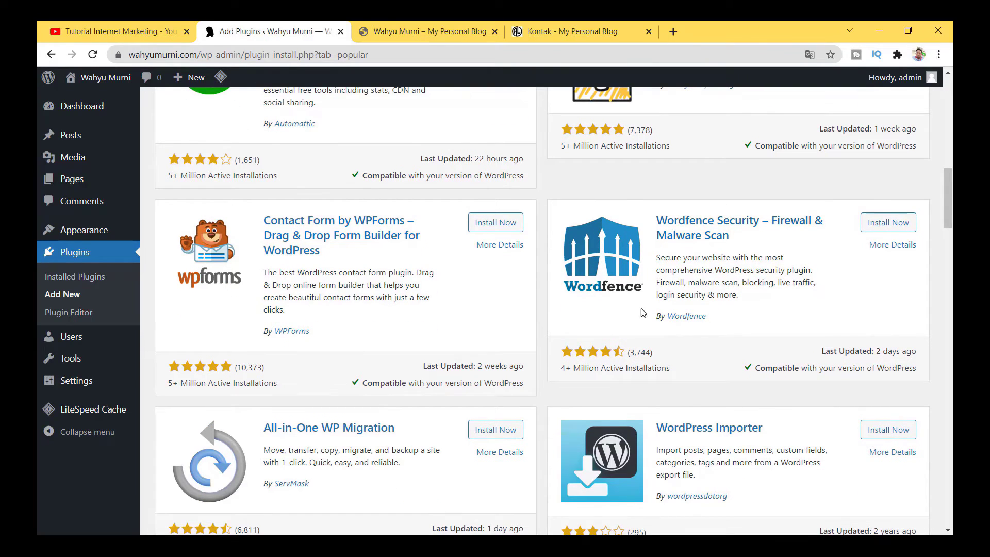
{"action": "scroll", "coordinate": [685, 316], "scroll_direction": "down", "scroll_amount": 8}
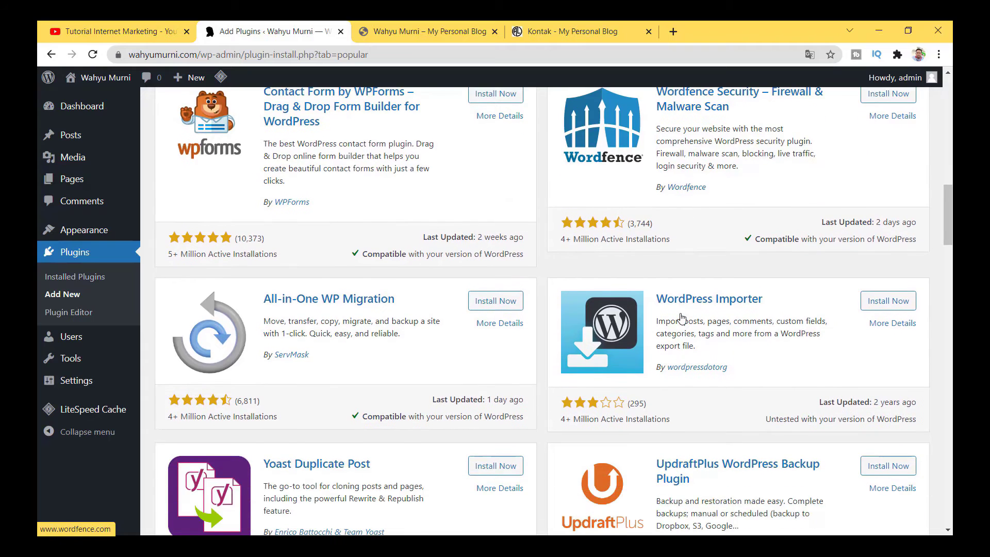
{"action": "scroll", "coordinate": [643, 317], "scroll_direction": "down", "scroll_amount": 1}
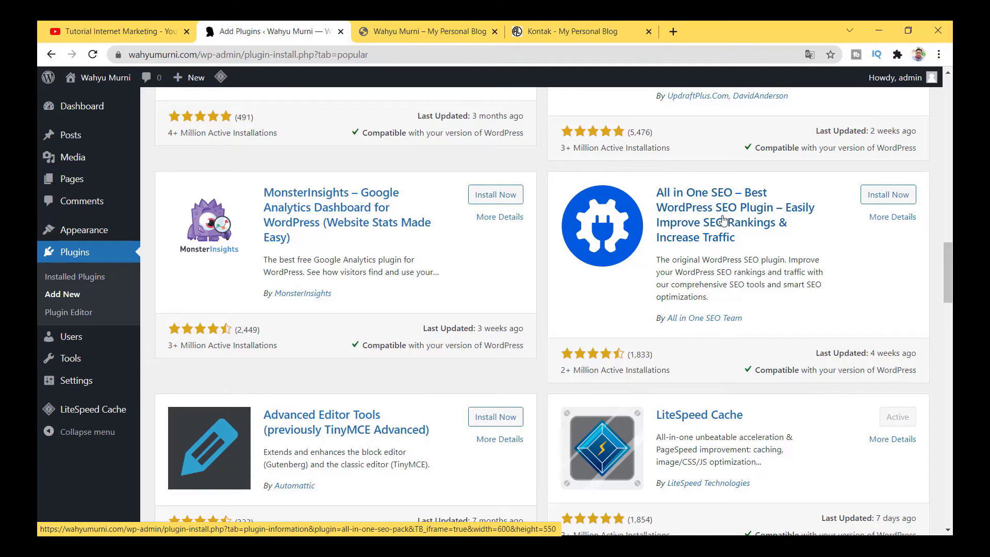
Look through the rest of the popular plugins, including those for caching, e-mail delivery, redirection, sitemaps, login protection and image optimization
{"action": "scroll", "coordinate": [665, 340], "scroll_direction": "down", "scroll_amount": 3}
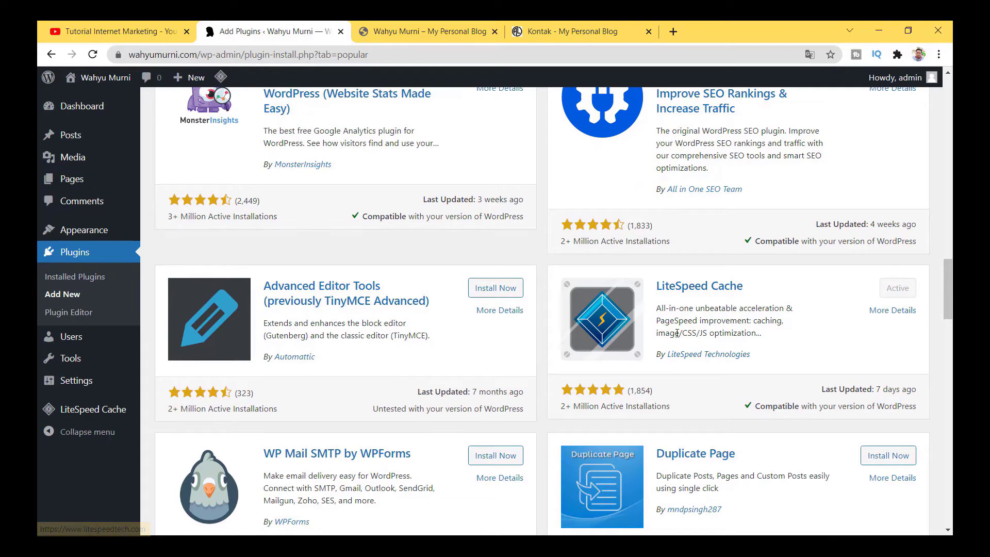
{"action": "scroll", "coordinate": [670, 352], "scroll_direction": "down", "scroll_amount": 5}
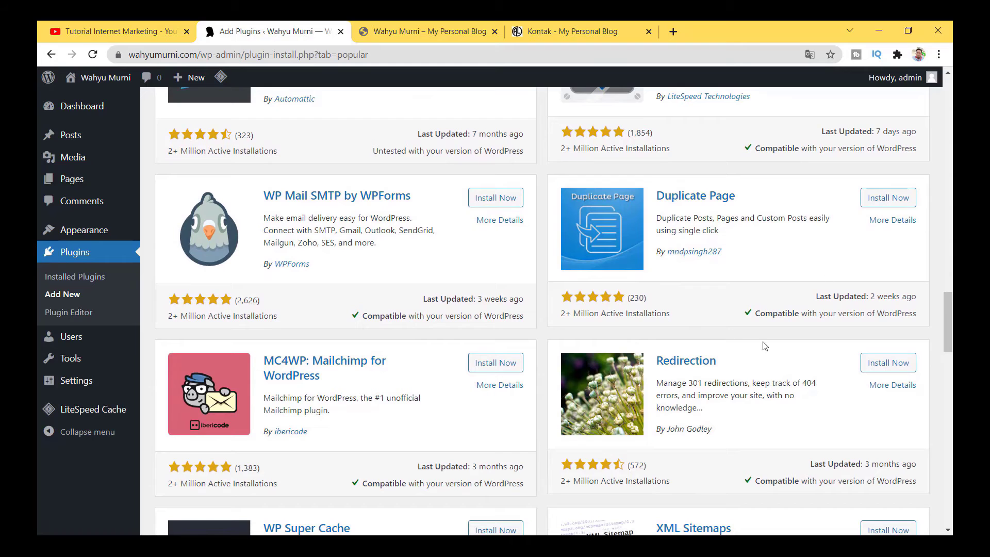
{"action": "scroll", "coordinate": [655, 368], "scroll_direction": "down", "scroll_amount": 4}
{"action": "scroll", "coordinate": [655, 368], "scroll_direction": "down", "scroll_amount": 4}
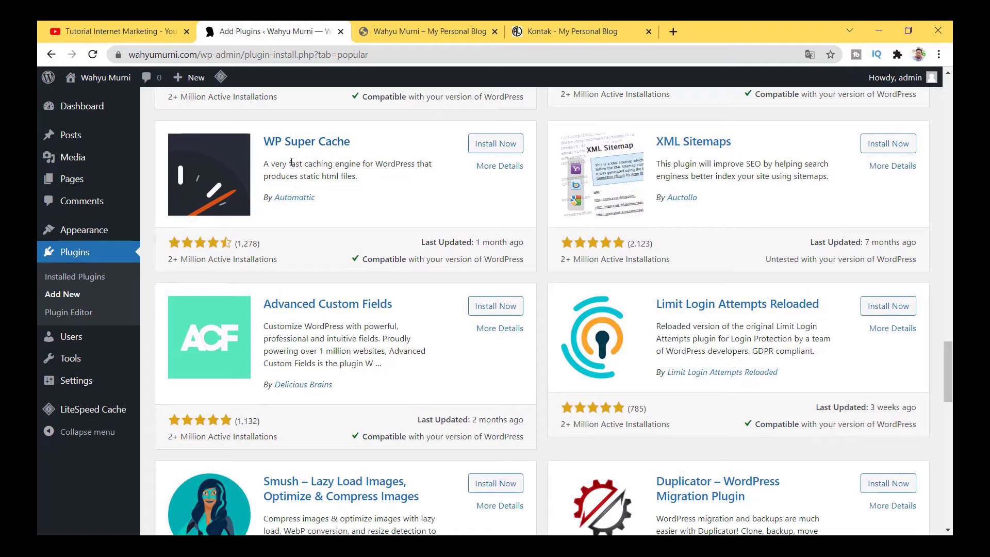
{"action": "scroll", "coordinate": [384, 332], "scroll_direction": "down", "scroll_amount": 4}
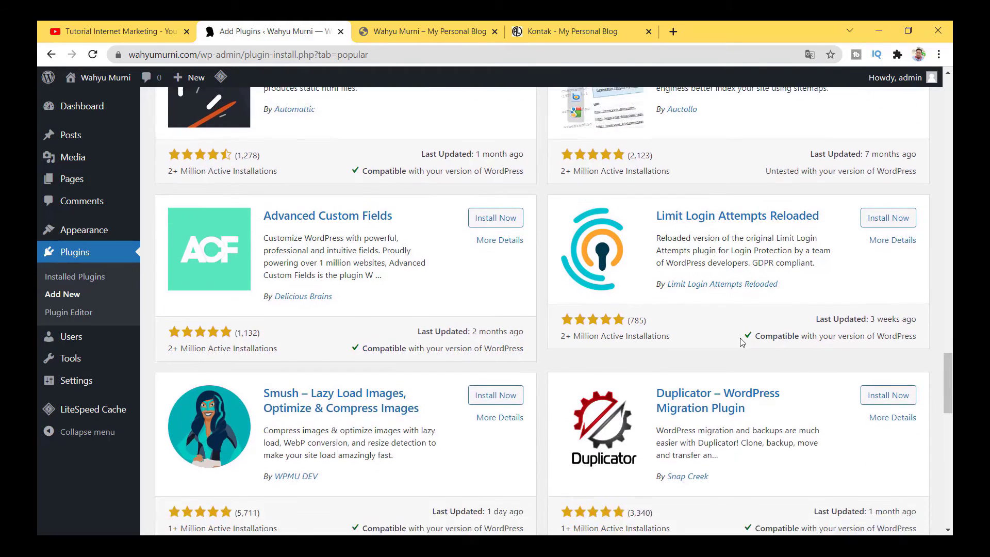
{"action": "scroll", "coordinate": [495, 324], "scroll_direction": "down", "scroll_amount": 8}
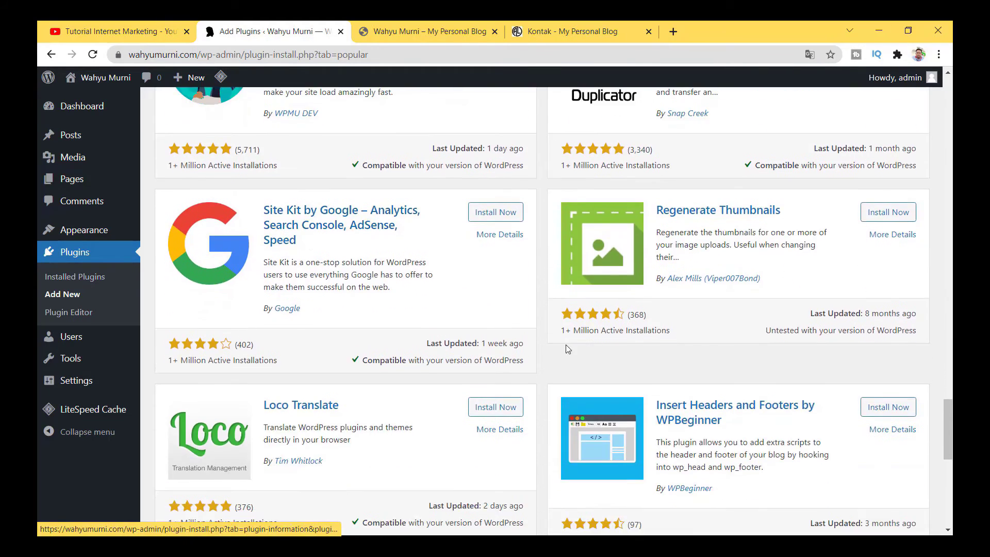
{"action": "scroll", "coordinate": [466, 353], "scroll_direction": "down", "scroll_amount": 1}
{"action": "scroll", "coordinate": [663, 330], "scroll_direction": "down", "scroll_amount": 4}
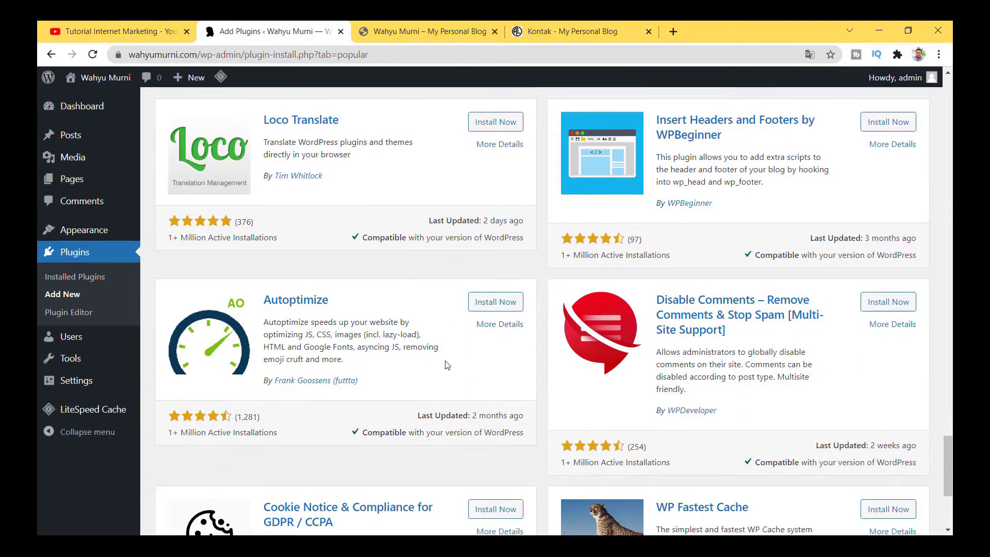
{"action": "scroll", "coordinate": [663, 329], "scroll_direction": "down", "scroll_amount": 3}
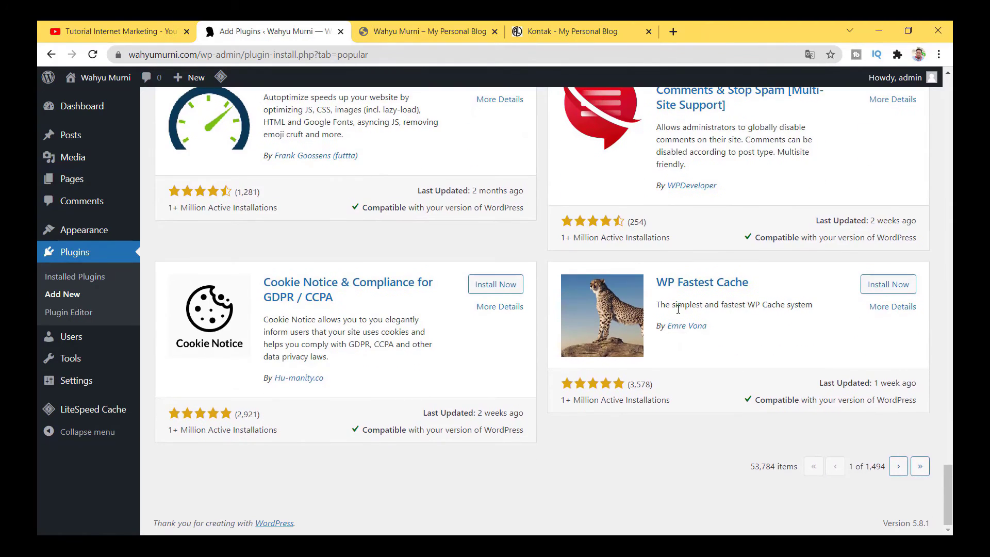
{"action": "scroll", "coordinate": [571, 357], "scroll_direction": "up", "scroll_amount": 14}
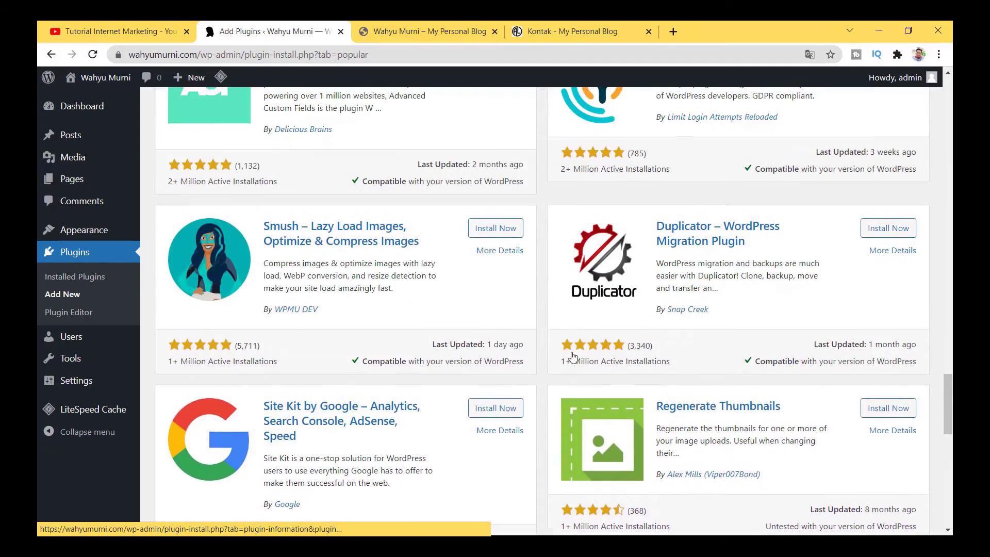
{"action": "scroll", "coordinate": [572, 356], "scroll_direction": "up", "scroll_amount": 18}
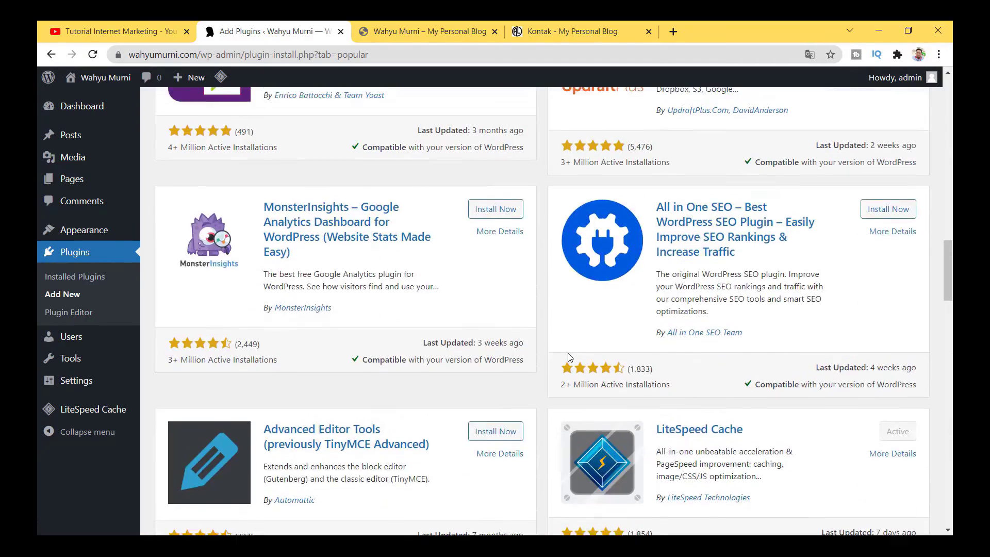
List the recommended plugins, and visit the Plugin Editor, going back without editing any plugin file
{"action": "scroll", "coordinate": [568, 357], "scroll_direction": "up", "scroll_amount": 13}
{"action": "left_click", "coordinate": [287, 146]}
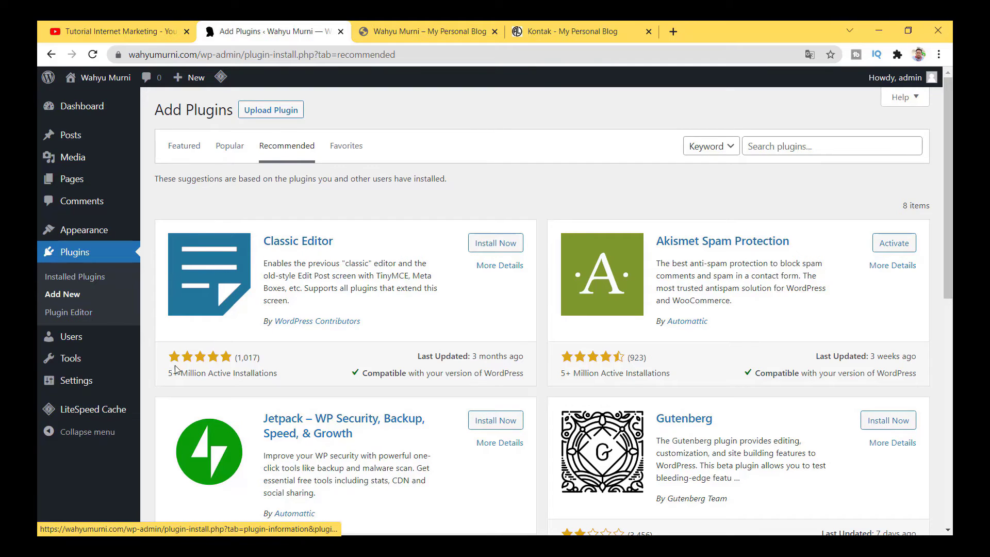
{"action": "left_click", "coordinate": [76, 316]}
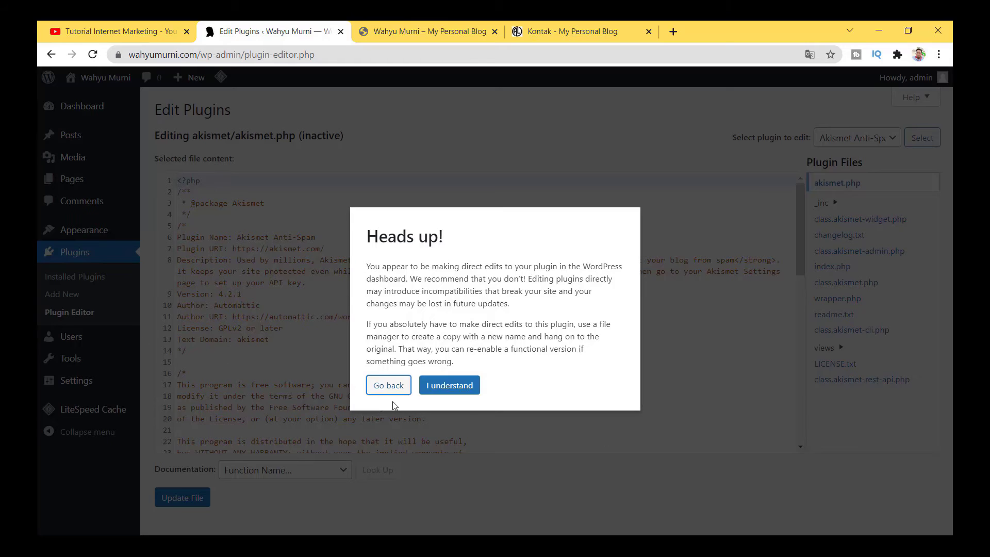
{"action": "left_click", "coordinate": [382, 384]}
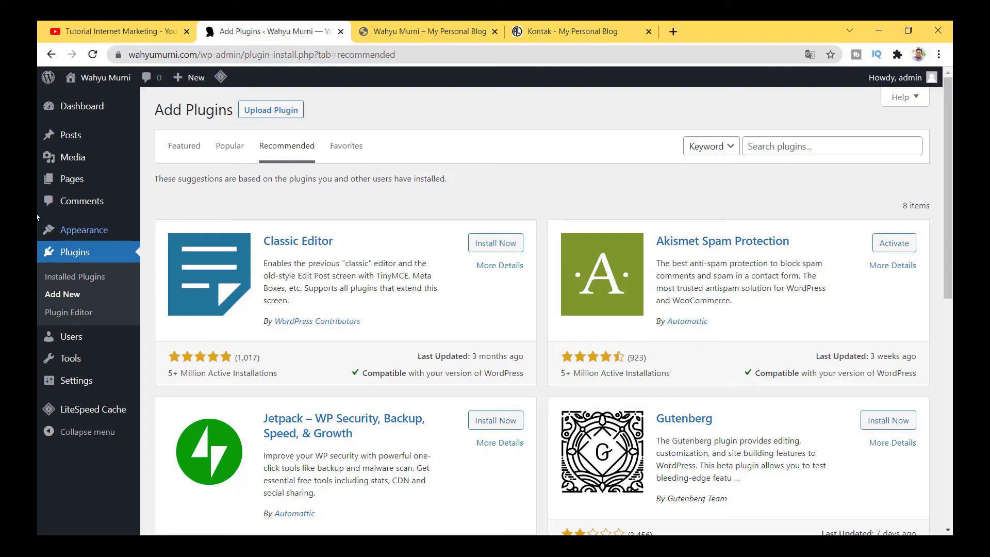
Open the General Settings and review the site title, tagline, addresses, language, timezone, and date and time formats
{"action": "mouse_move", "coordinate": [90, 386]}
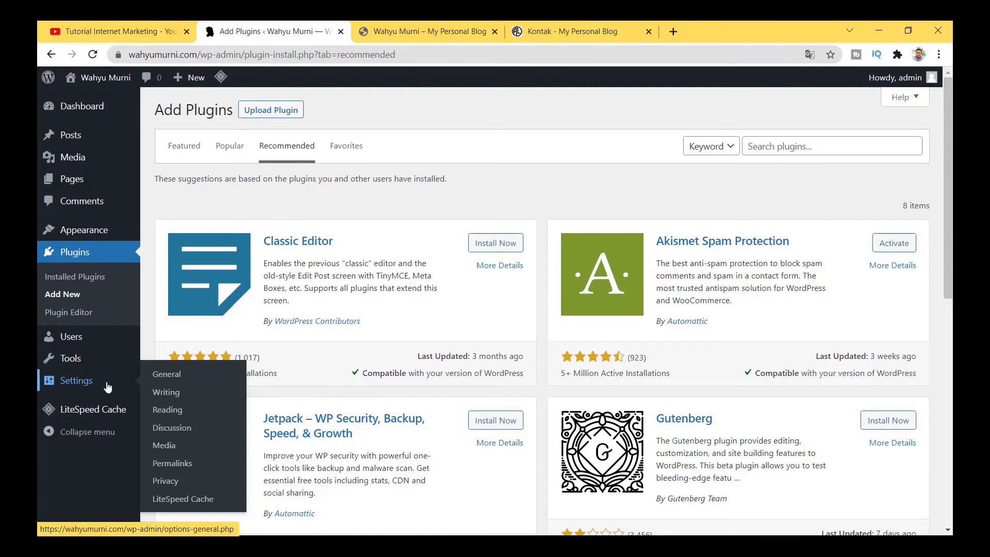
{"action": "left_click", "coordinate": [166, 375]}
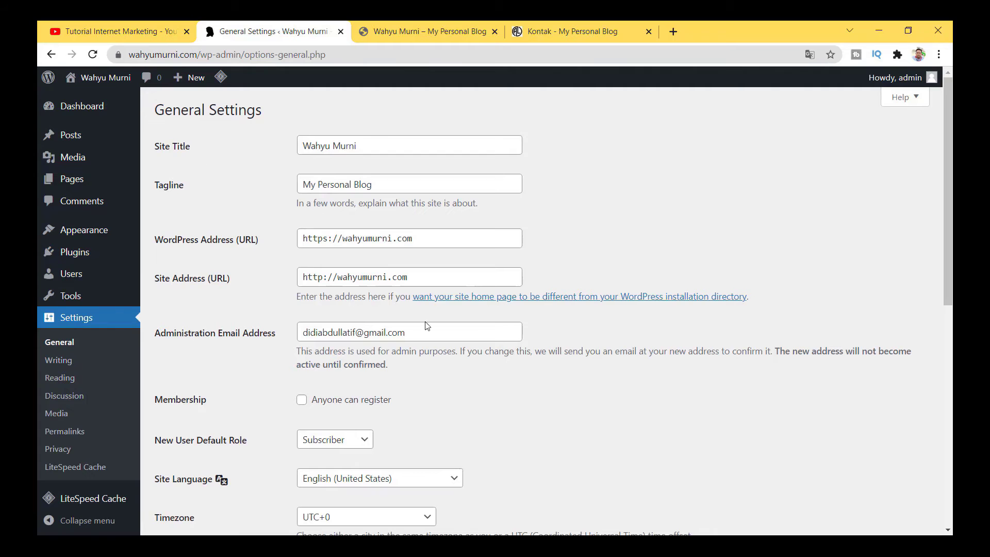
{"action": "scroll", "coordinate": [421, 419], "scroll_direction": "down", "scroll_amount": 8}
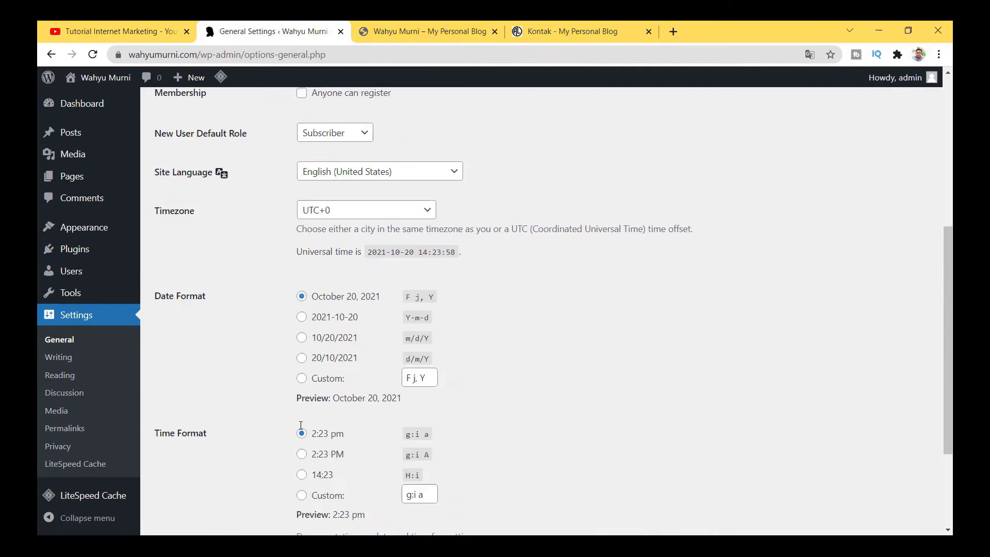
{"action": "scroll", "coordinate": [283, 445], "scroll_direction": "up", "scroll_amount": 8}
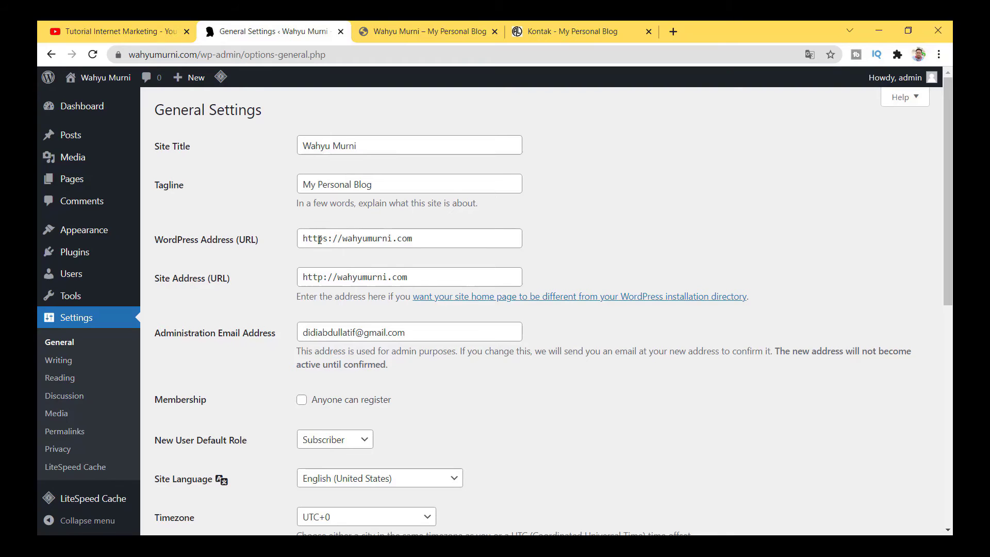
Check the example blog, and go over the General Settings again from the site title down to the week start
{"action": "left_click", "coordinate": [577, 31]}
{"action": "scroll", "coordinate": [398, 394], "scroll_direction": "down", "scroll_amount": 7}
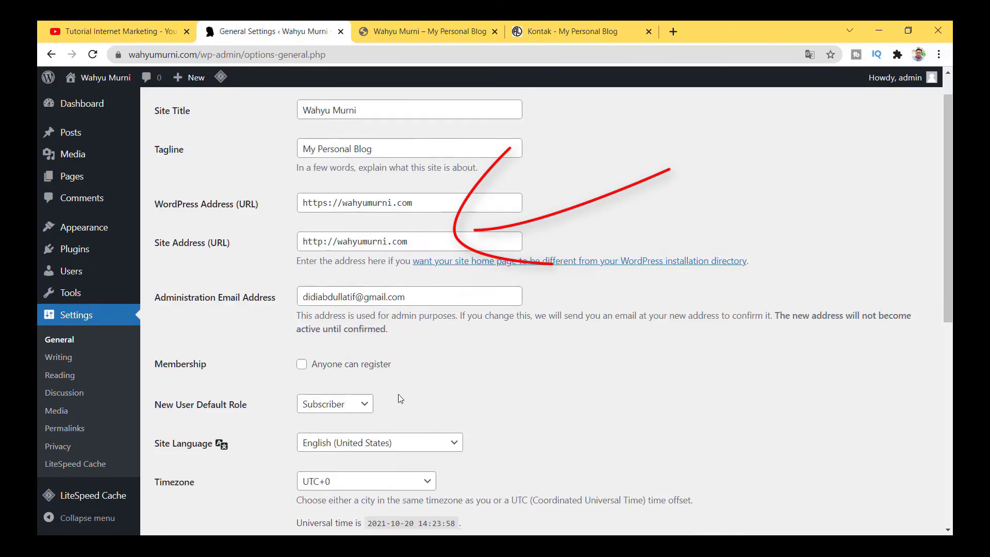
{"action": "scroll", "coordinate": [398, 396], "scroll_direction": "down", "scroll_amount": 2}
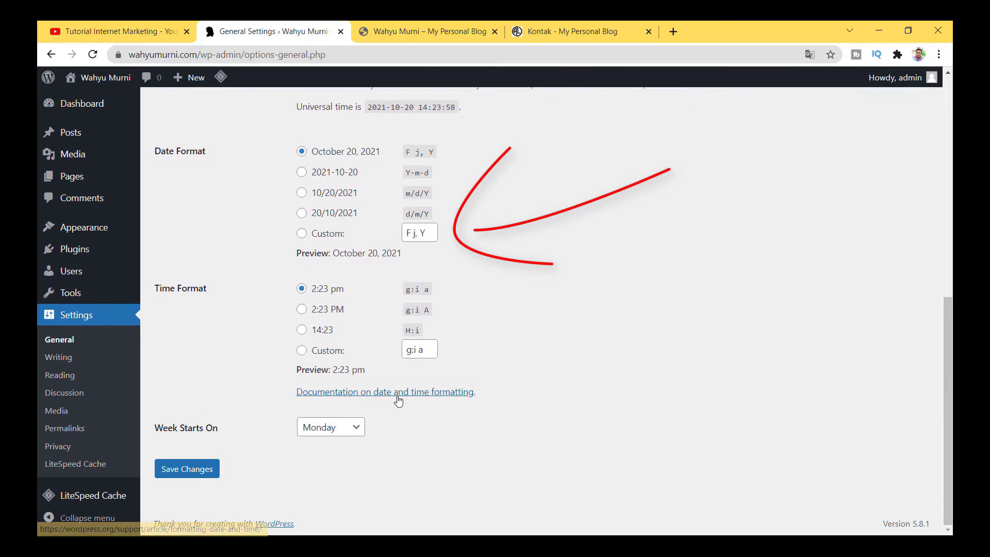
{"action": "scroll", "coordinate": [398, 400], "scroll_direction": "up", "scroll_amount": 5}
{"action": "scroll", "coordinate": [397, 394], "scroll_direction": "up", "scroll_amount": 4}
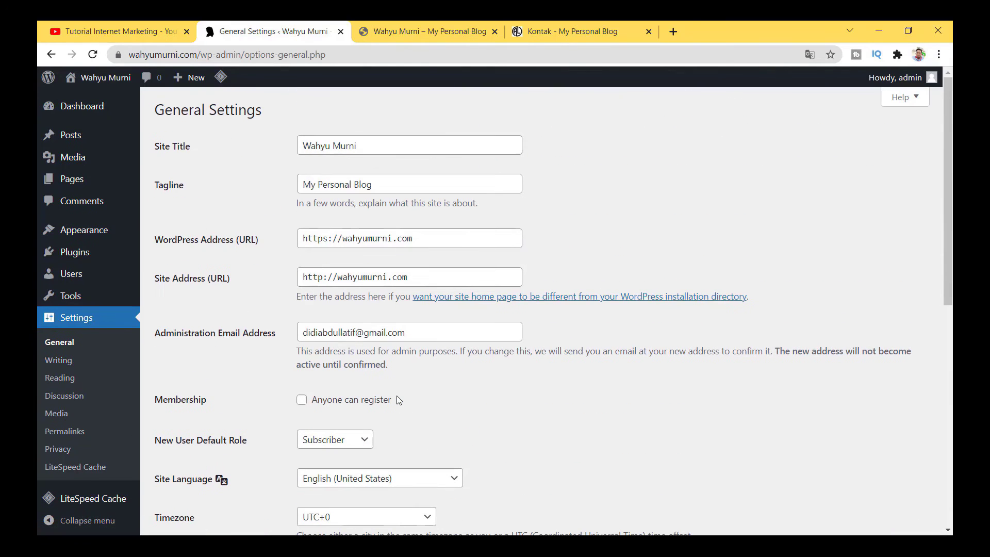
{"action": "scroll", "coordinate": [397, 395], "scroll_direction": "down", "scroll_amount": 5}
{"action": "scroll", "coordinate": [326, 240], "scroll_direction": "up", "scroll_amount": 2}
{"action": "scroll", "coordinate": [325, 239], "scroll_direction": "up", "scroll_amount": 3}
{"action": "scroll", "coordinate": [209, 412], "scroll_direction": "down", "scroll_amount": 4}
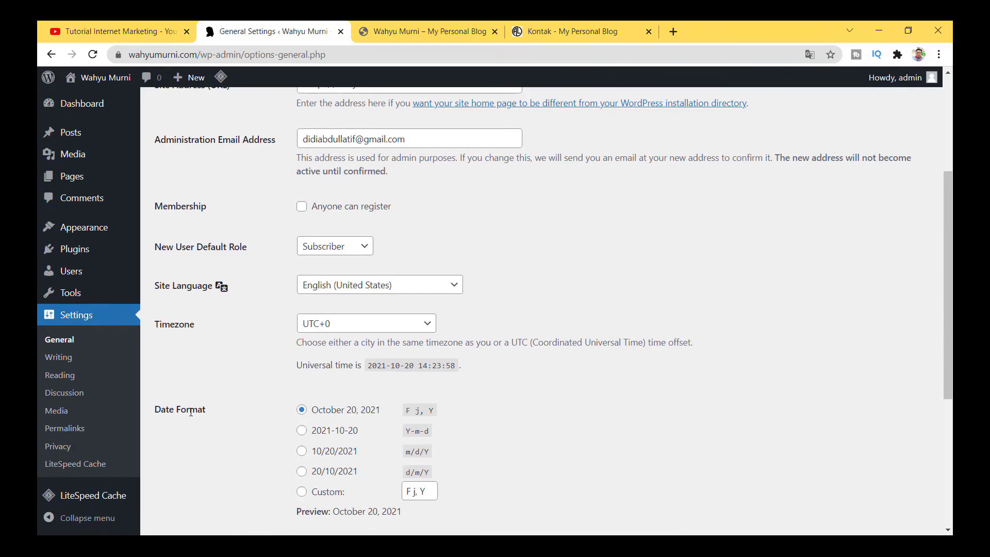
Open the Permalink Settings, choose Custom Structure and insert the %category% tag at the start of the structure
{"action": "left_click", "coordinate": [72, 434]}
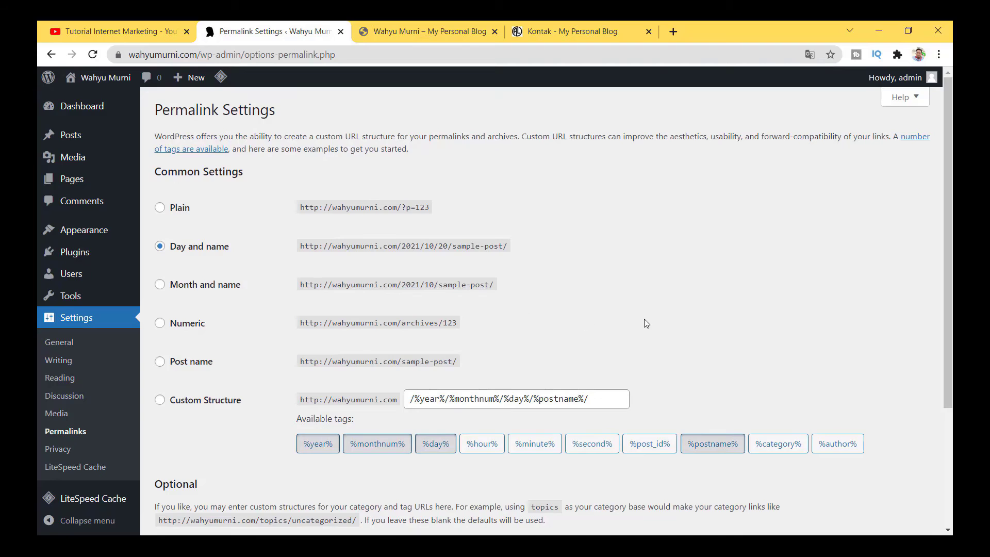
{"action": "scroll", "coordinate": [644, 323], "scroll_direction": "down", "scroll_amount": 1}
{"action": "scroll", "coordinate": [288, 386], "scroll_direction": "up", "scroll_amount": 1}
{"action": "scroll", "coordinate": [277, 373], "scroll_direction": "up", "scroll_amount": 1}
{"action": "left_click", "coordinate": [160, 401]}
{"action": "left_click", "coordinate": [413, 400]}
{"action": "left_click", "coordinate": [776, 447]}
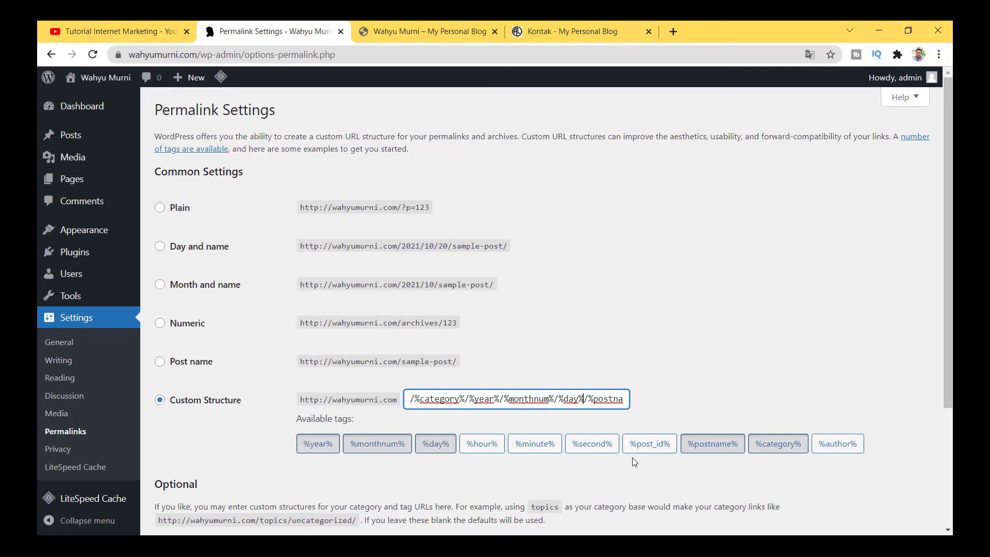
Remove the year, month and day tags from the custom permalink structure, leaving /%category%/%postname%/
{"action": "key", "text": "BackSpace"}
{"action": "key", "text": "BackSpace"}
{"action": "key", "text": "BackSpace"}
{"action": "key", "text": "BackSpace"}
{"action": "key", "text": "BackSpace"}
{"action": "key", "text": "BackSpace"}
{"action": "key", "text": "BackSpace"}
{"action": "key", "text": "BackSpace"}
{"action": "key", "text": "BackSpace"}
{"action": "key", "text": "BackSpace"}
{"action": "key", "text": "BackSpace"}
{"action": "key", "text": "BackSpace"}
{"action": "key", "text": "BackSpace"}
{"action": "key", "text": "BackSpace"}
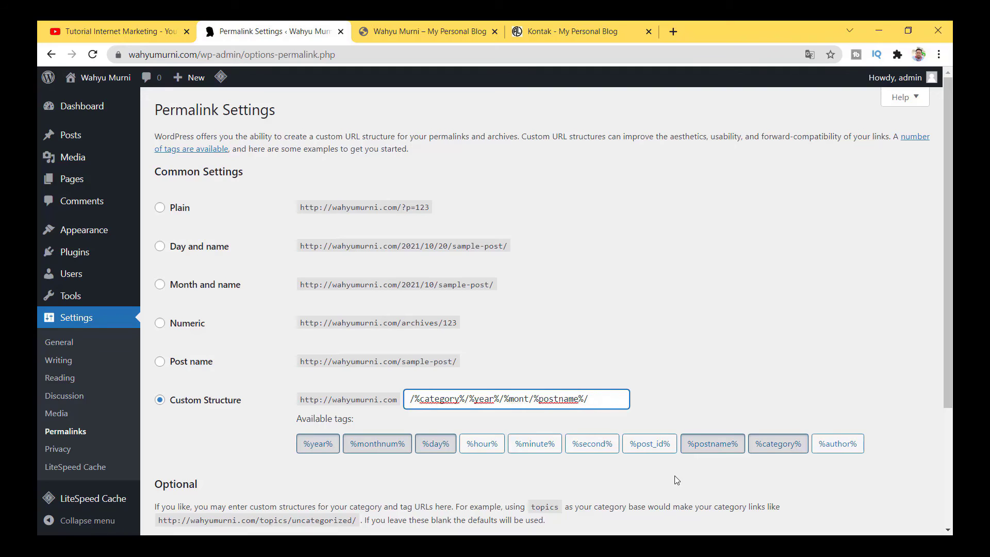
{"action": "key", "text": "BackSpace"}
{"action": "key", "text": "BackSpace"}
{"action": "key", "text": "BackSpace"}
{"action": "key", "text": "BackSpace"}
{"action": "key", "text": "BackSpace"}
{"action": "key", "text": "BackSpace"}
{"action": "key", "text": "BackSpace"}
{"action": "key", "text": "BackSpace"}
{"action": "key", "text": "BackSpace"}
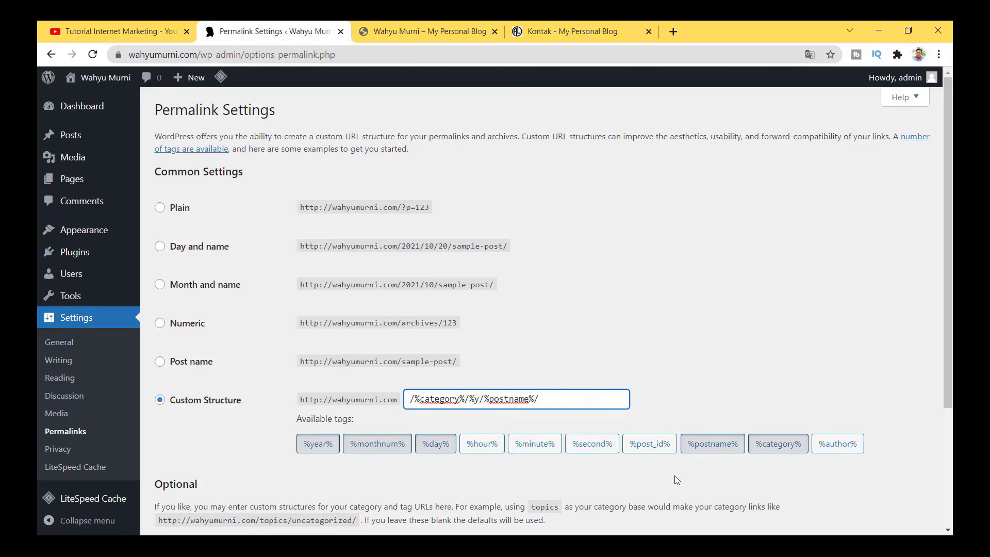
{"action": "key", "text": "BackSpace"}
Look at the category sections on the live site's homepage, and return to the Permalink Settings
{"action": "left_click", "coordinate": [430, 32]}
{"action": "scroll", "coordinate": [334, 394], "scroll_direction": "down", "scroll_amount": 10}
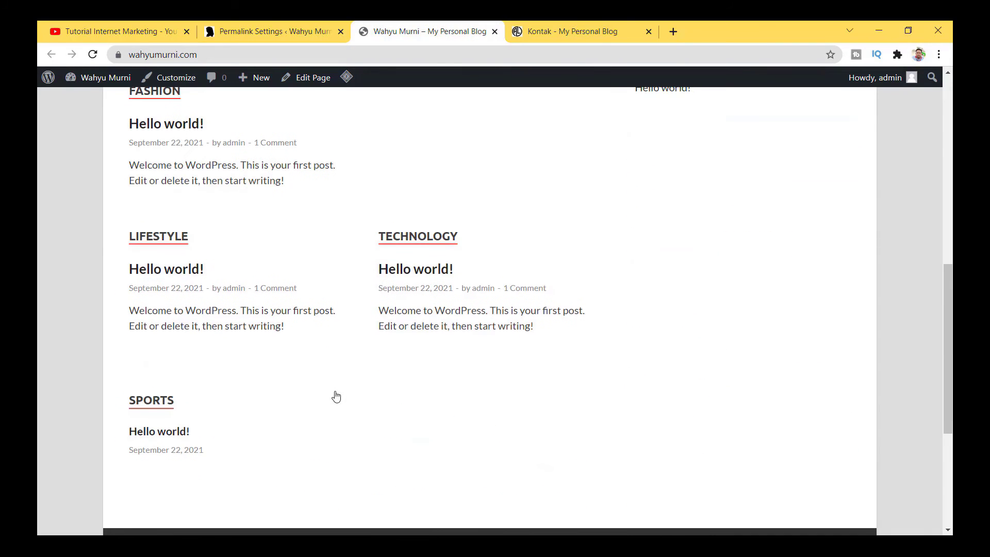
{"action": "scroll", "coordinate": [216, 304], "scroll_direction": "up", "scroll_amount": 1}
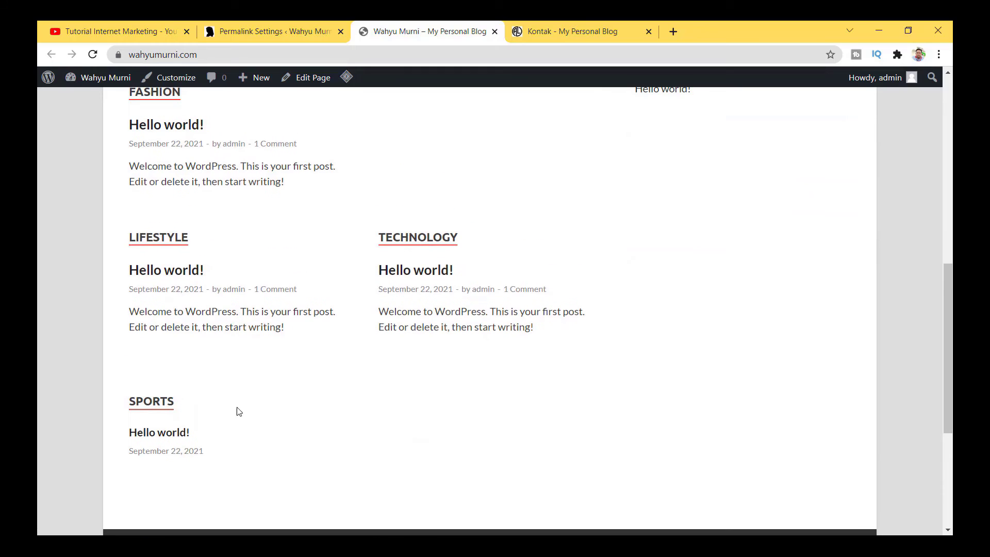
{"action": "left_click", "coordinate": [290, 31]}
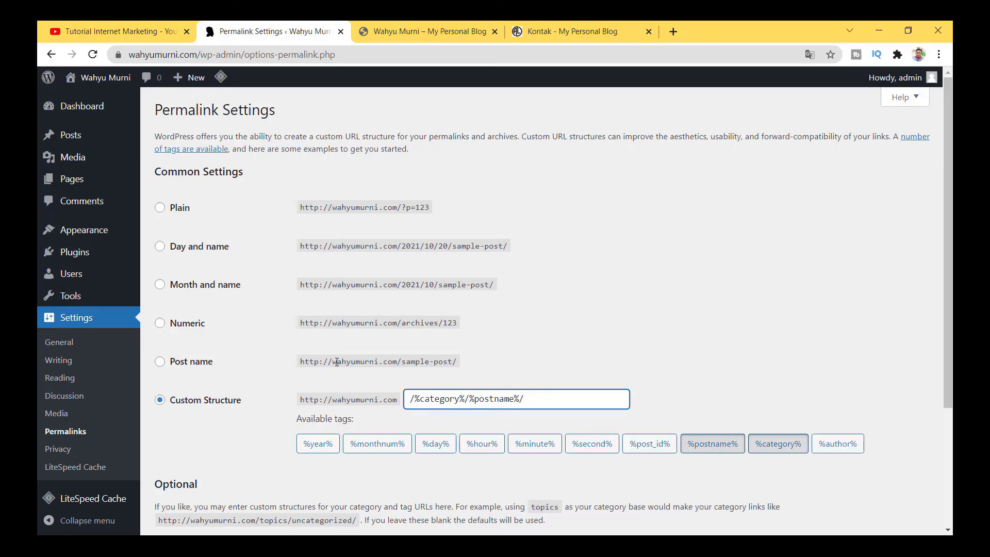
Open the Bisnis Affiliate article from the example blog's homepage and compare its URL with the custom permalink structure
{"action": "left_click", "coordinate": [557, 36]}
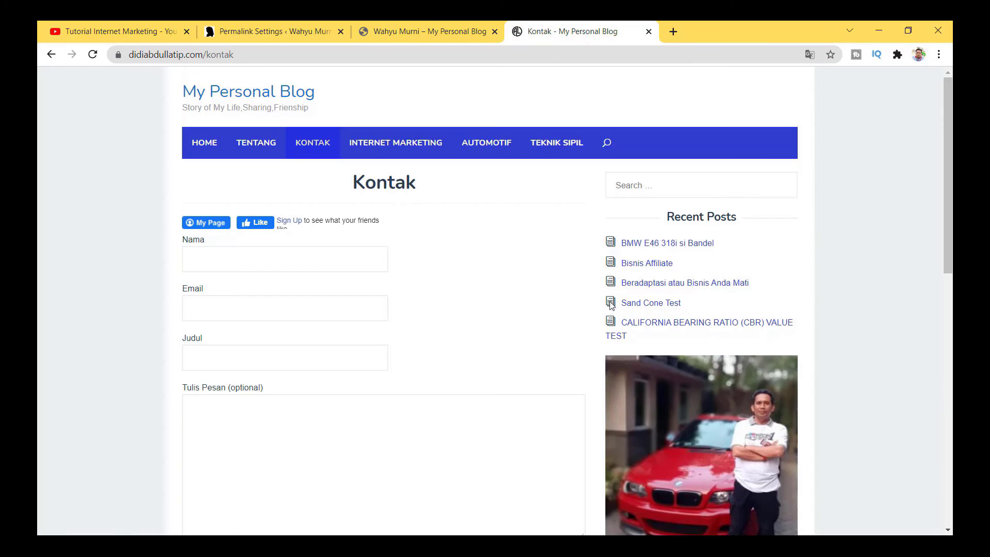
{"action": "left_click", "coordinate": [200, 143]}
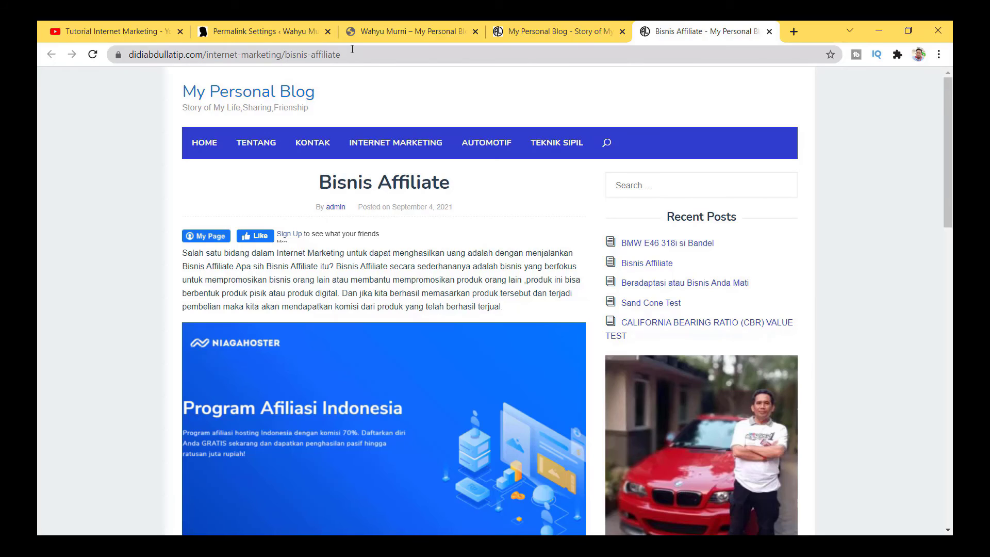
{"action": "left_click", "coordinate": [282, 39]}
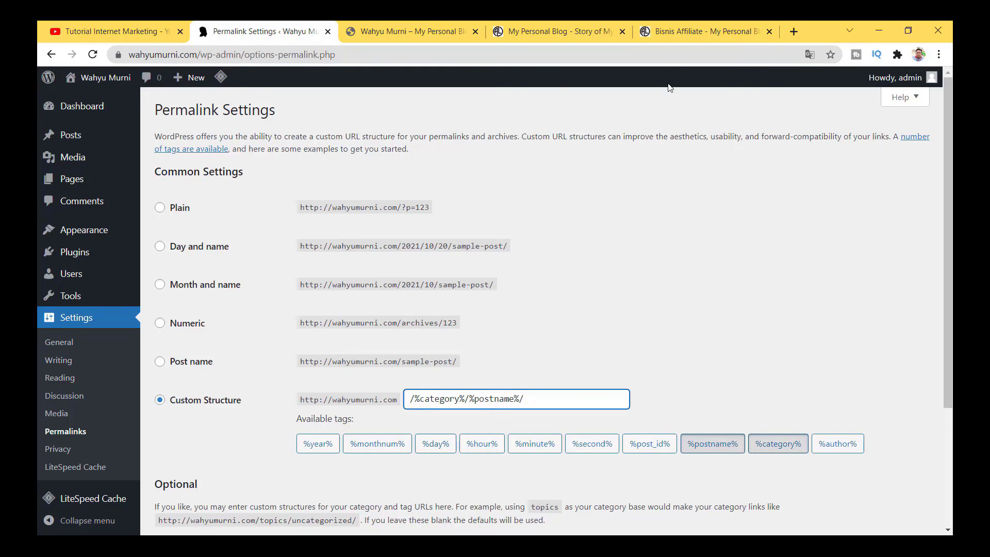
{"action": "left_click", "coordinate": [678, 38]}
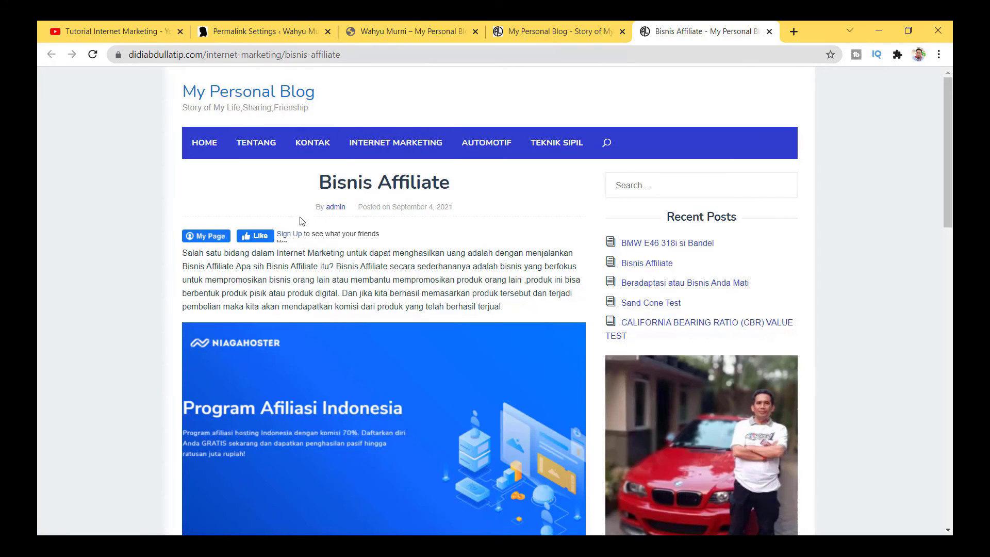
Open the Sand Cone Test article from the example blog's homepage and examine its URL and content
{"action": "left_click", "coordinate": [203, 142]}
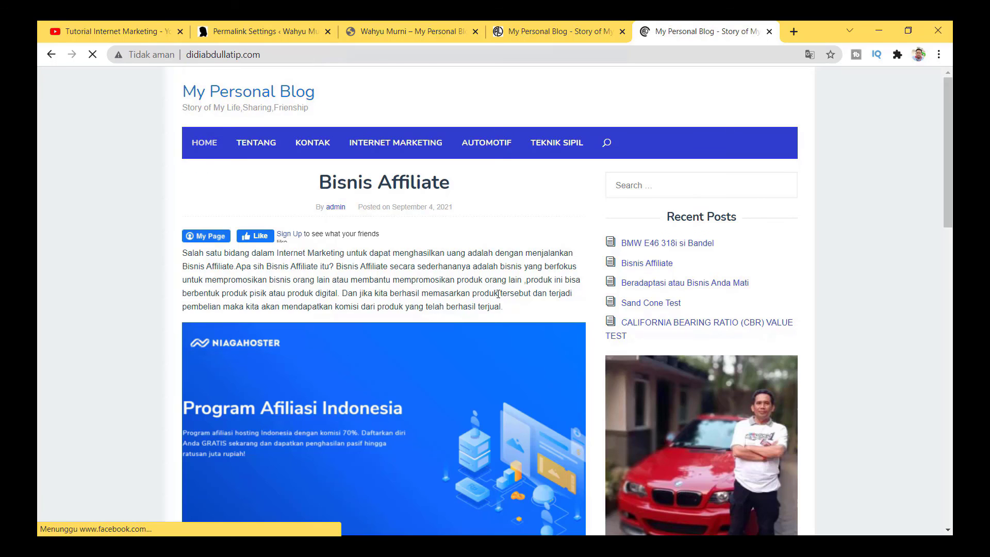
{"action": "scroll", "coordinate": [498, 295], "scroll_direction": "down", "scroll_amount": 3}
{"action": "scroll", "coordinate": [497, 298], "scroll_direction": "down", "scroll_amount": 1}
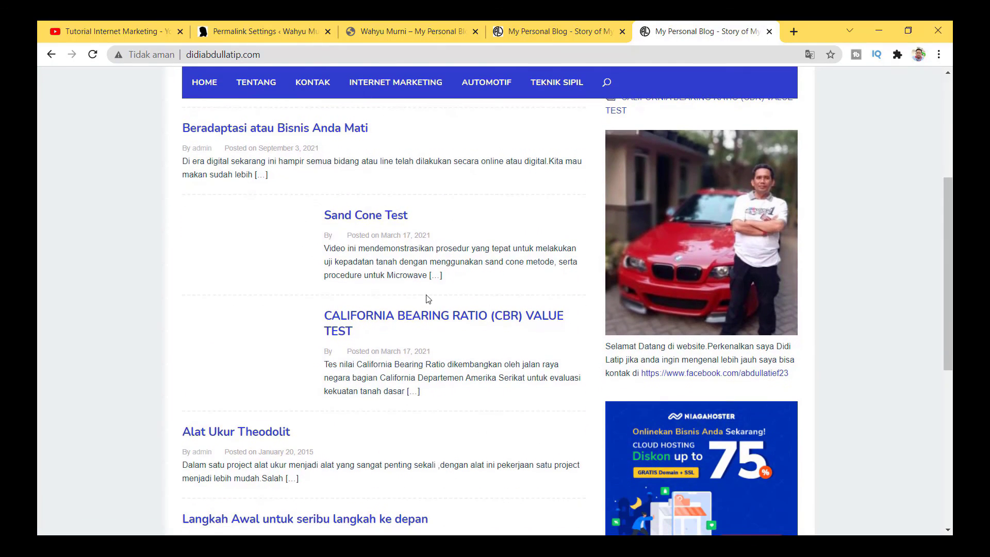
{"action": "left_click", "coordinate": [355, 217]}
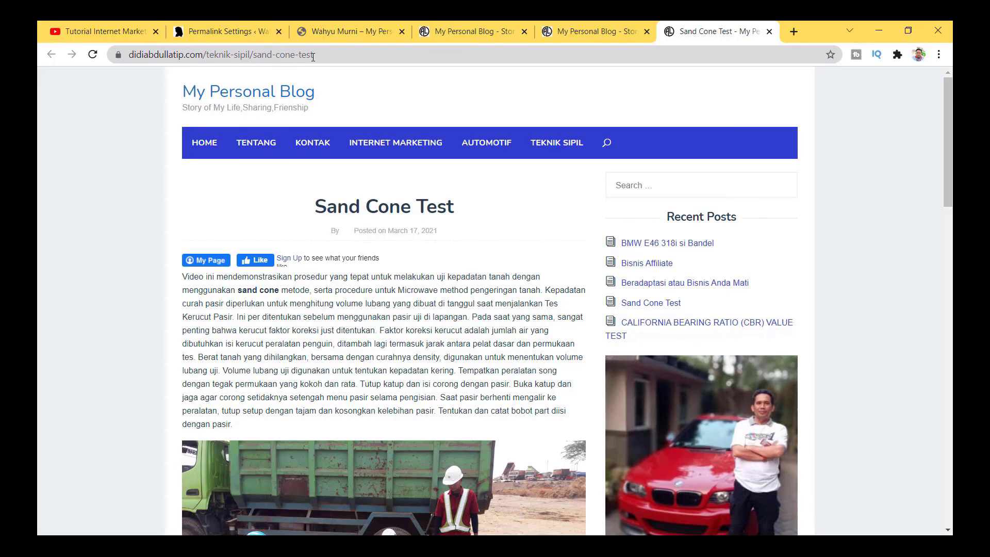
{"action": "scroll", "coordinate": [499, 496], "scroll_direction": "down", "scroll_amount": 5}
{"action": "scroll", "coordinate": [499, 498], "scroll_direction": "down", "scroll_amount": 4}
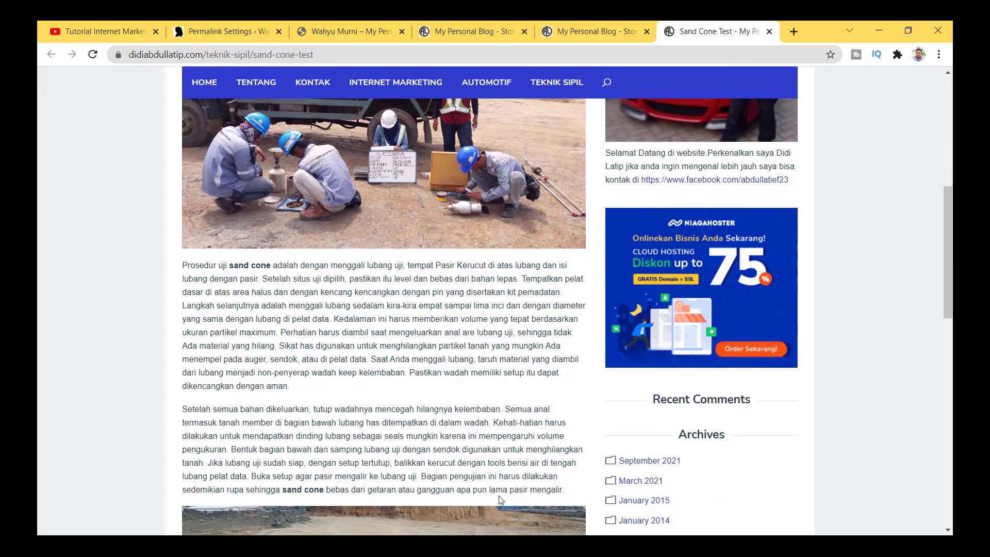
{"action": "scroll", "coordinate": [499, 498], "scroll_direction": "down", "scroll_amount": 2}
{"action": "scroll", "coordinate": [499, 496], "scroll_direction": "up", "scroll_amount": 15}
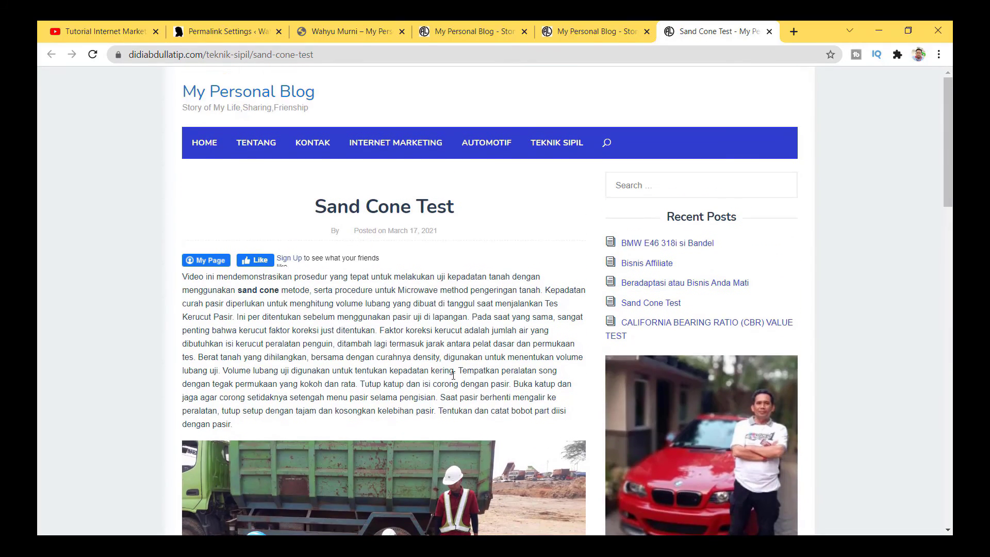
Return to the Permalink Settings and review the custom structure and the optional category and tag bases
{"action": "left_click", "coordinate": [222, 31]}
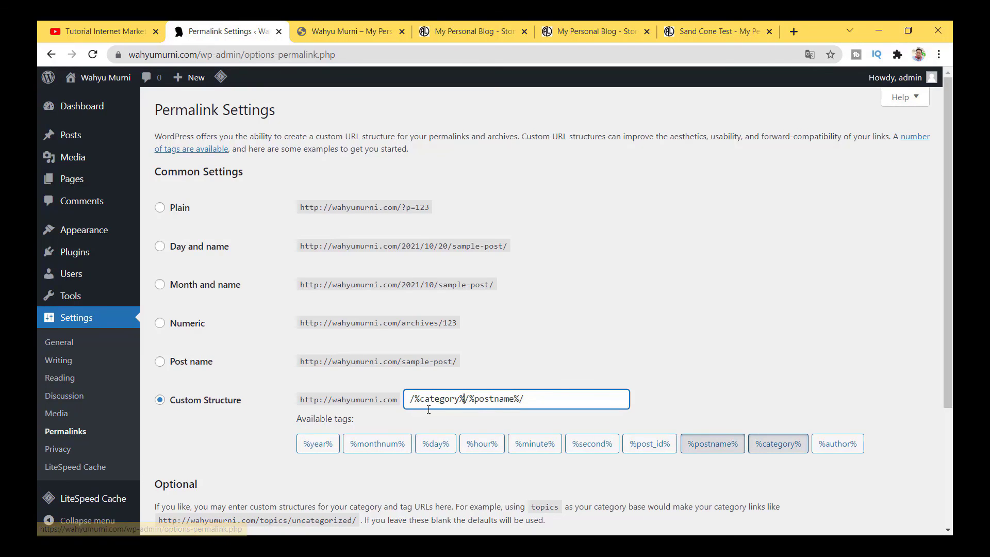
{"action": "scroll", "coordinate": [246, 323], "scroll_direction": "down", "scroll_amount": 1}
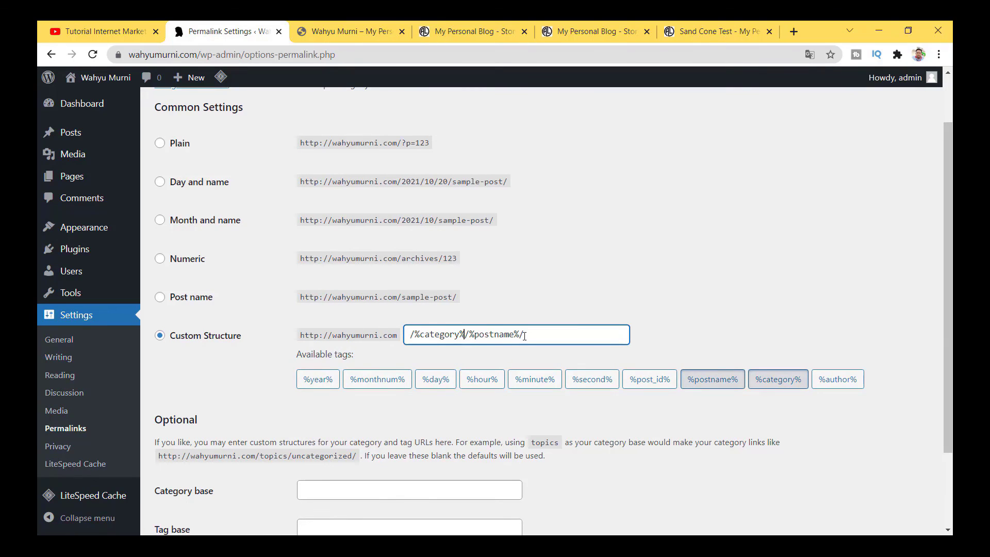
{"action": "scroll", "coordinate": [95, 425], "scroll_direction": "down", "scroll_amount": 2}
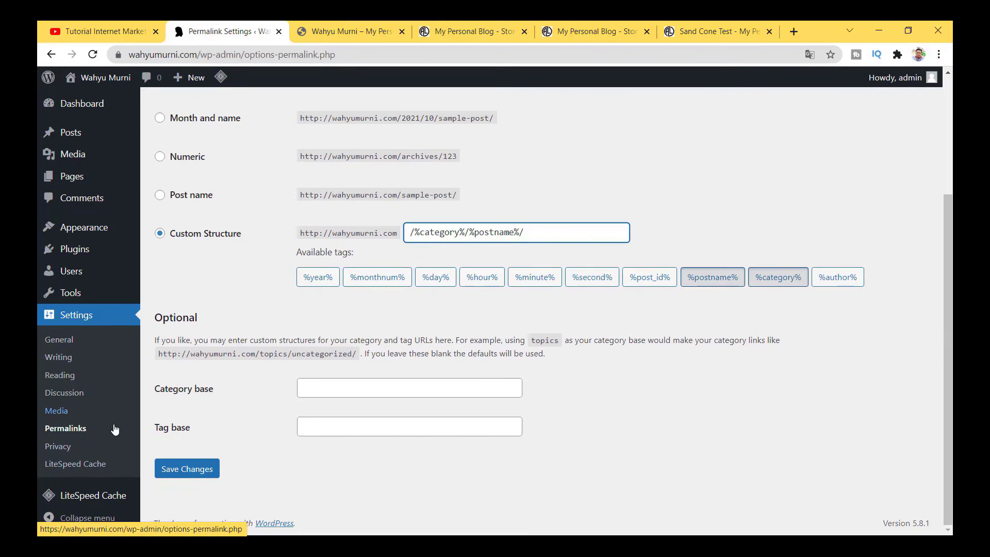
{"action": "scroll", "coordinate": [96, 435], "scroll_direction": "up", "scroll_amount": 3}
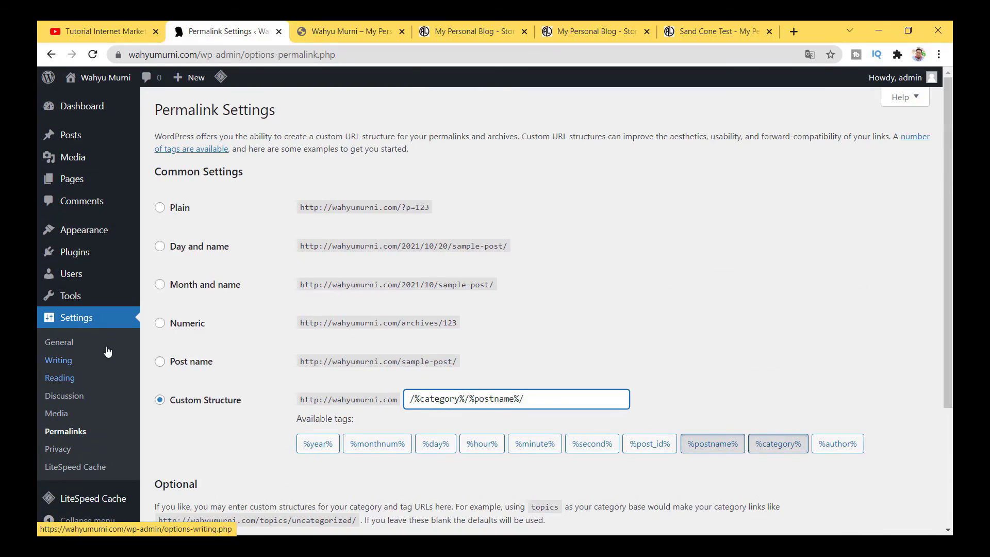